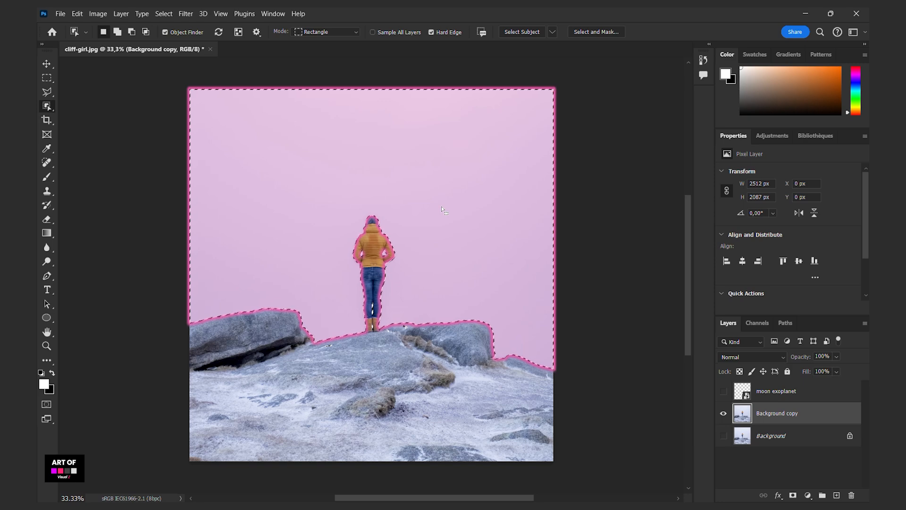
# - Delete the selected sky from the Background copy layer and clear the selection
pyautogui.press('Delete')
pyautogui.hotkey('ctrl', 'd')
pyautogui.press('v')
# - Show the moon exoplanet layer, move its image behind the woman and place it beneath the Background copy layer
pyautogui.click(723, 391)
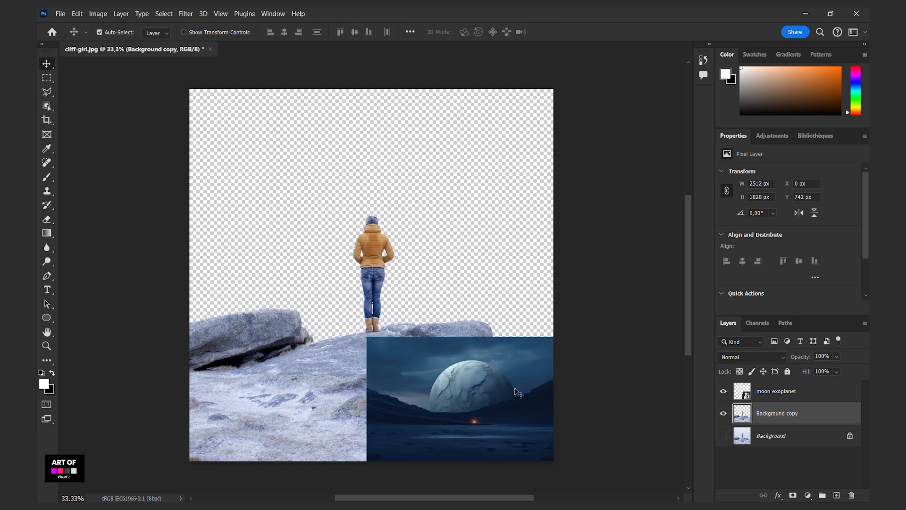
pyautogui.click(514, 405)
pyautogui.moveTo(514, 405); pyautogui.dragTo(426, 288)
pyautogui.moveTo(772, 391); pyautogui.dragTo(784, 418)
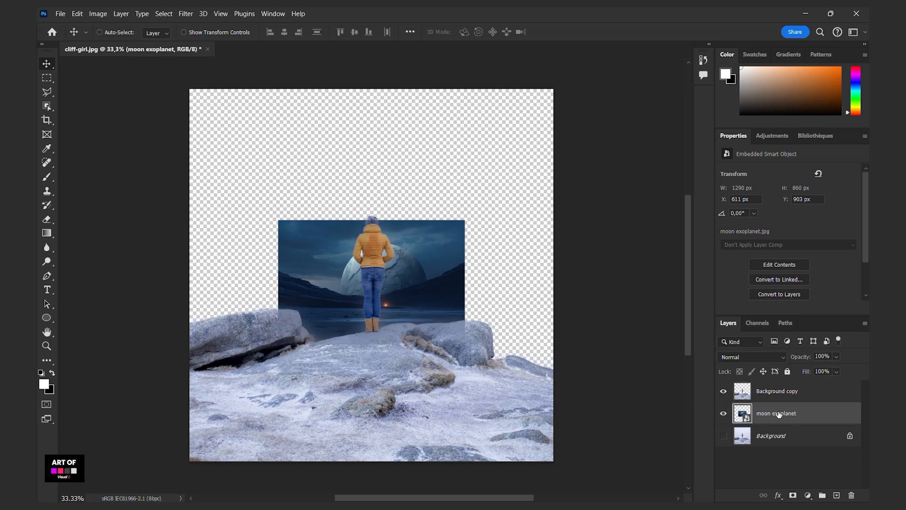
# - Scale the moon exoplanet image proportionally to about 3134 × 2090 px and position the moon behind the woman
pyautogui.hotkey('ctrl', 't')
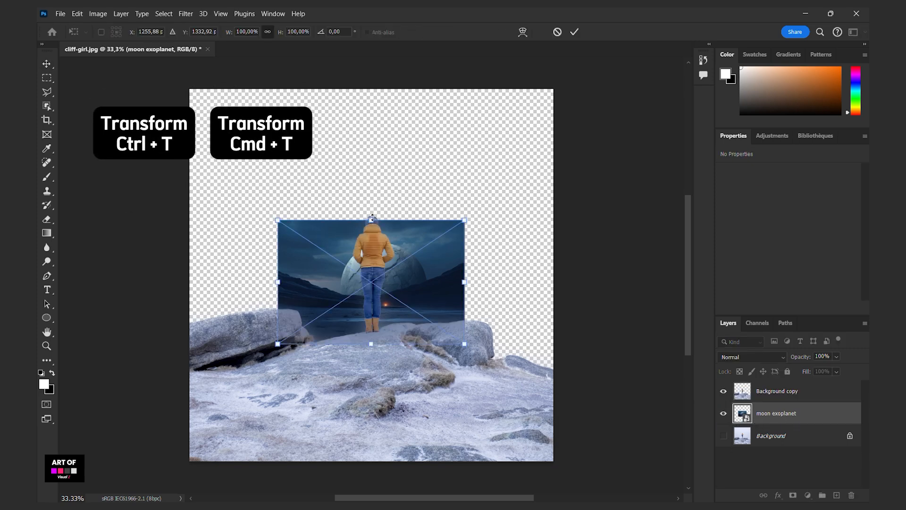
pyautogui.moveTo(371, 220); pyautogui.dragTo(381, 84)
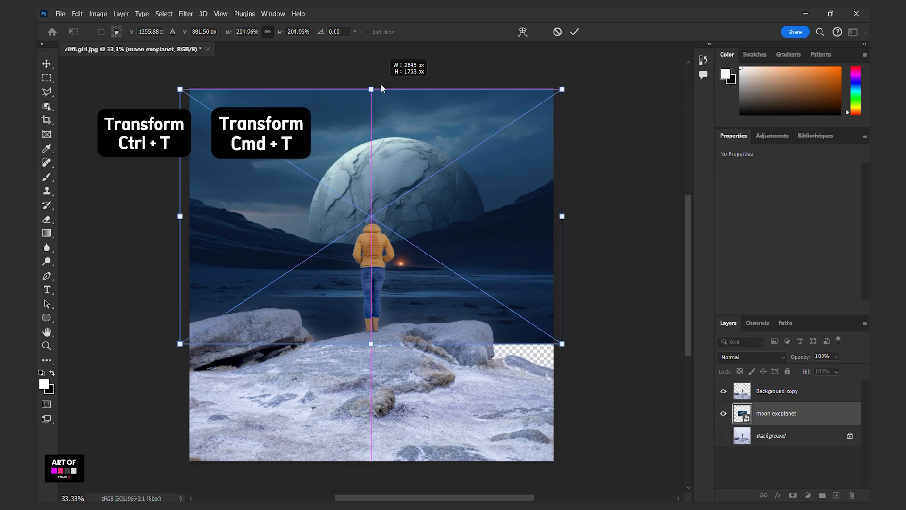
pyautogui.moveTo(371, 344); pyautogui.dragTo(370, 398)
pyautogui.moveTo(399, 297); pyautogui.dragTo(389, 303)
pyautogui.moveTo(362, 96); pyautogui.dragTo(361, 90)
pyautogui.moveTo(380, 152); pyautogui.dragTo(380, 161)
pyautogui.moveTo(363, 99); pyautogui.dragTo(365, 91)
pyautogui.moveTo(380, 124); pyautogui.dragTo(396, 123)
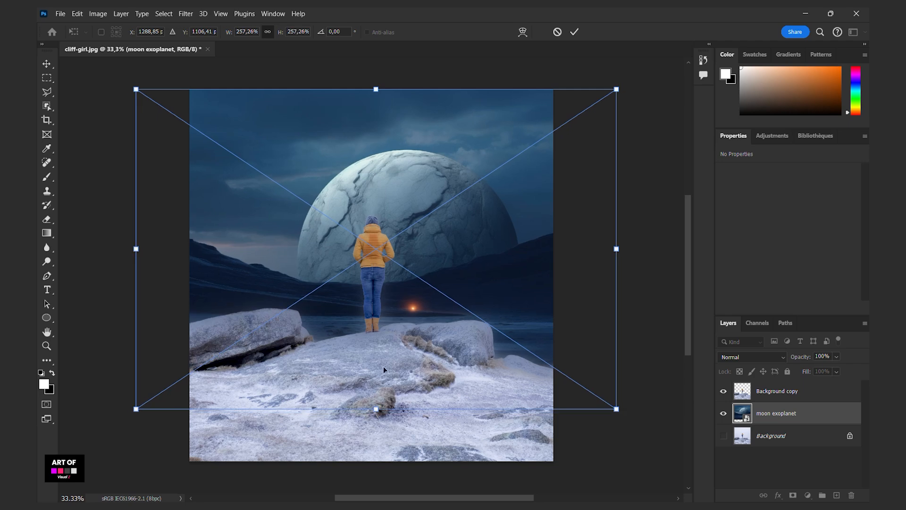
pyautogui.moveTo(376, 413); pyautogui.dragTo(376, 390)
pyautogui.moveTo(400, 332); pyautogui.dragTo(402, 323)
pyautogui.press('Return')
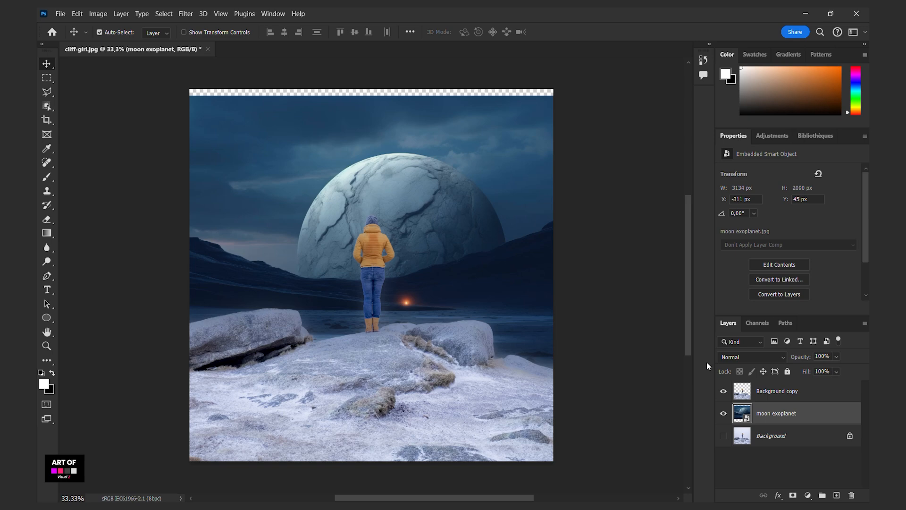
# - Rasterize the moon exoplanet layer and fill the empty strip along the canvas's upper edge, leaving nothing selected
pyautogui.rightClick(773, 418)
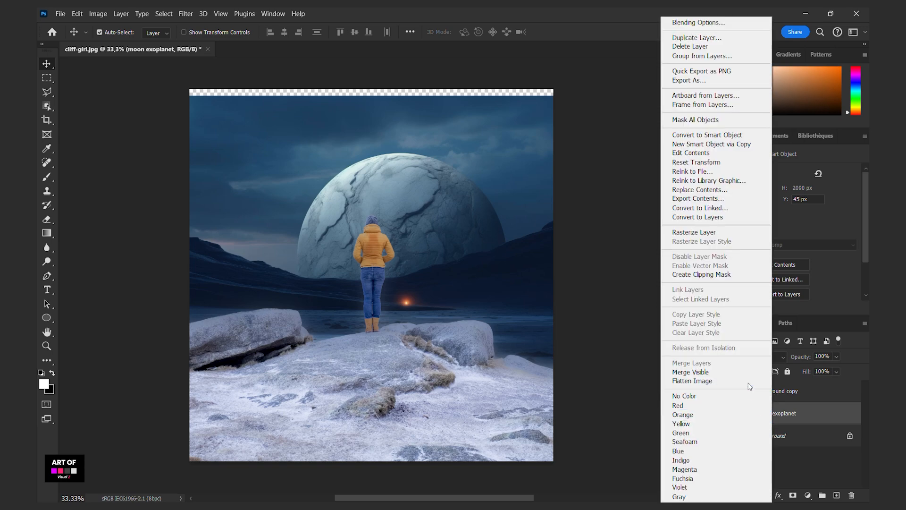
pyautogui.click(703, 236)
pyautogui.click(46, 78)
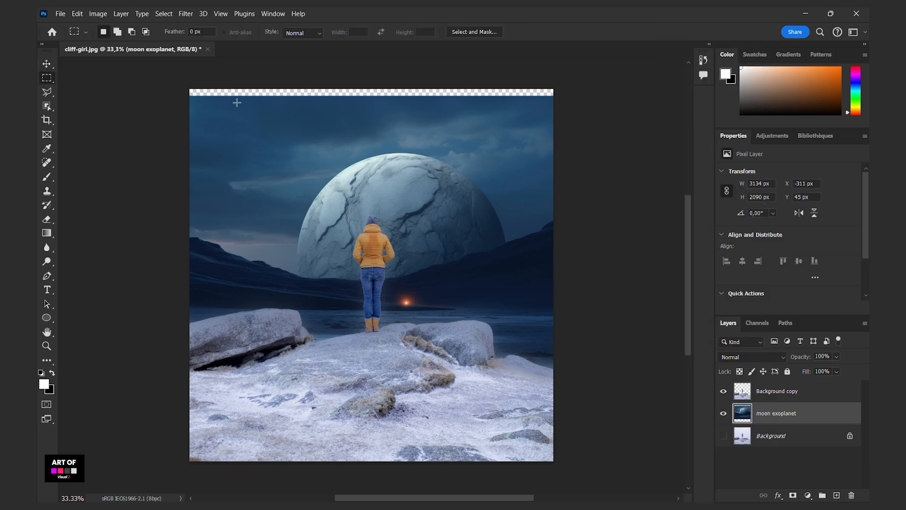
pyautogui.moveTo(554, 89); pyautogui.dragTo(188, 97)
pyautogui.rightClick(216, 94)
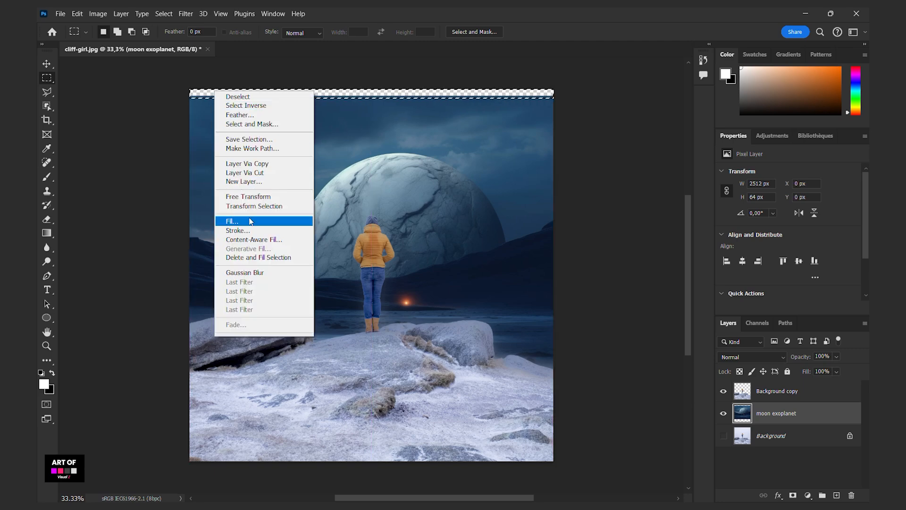
pyautogui.click(231, 220)
pyautogui.click(520, 131)
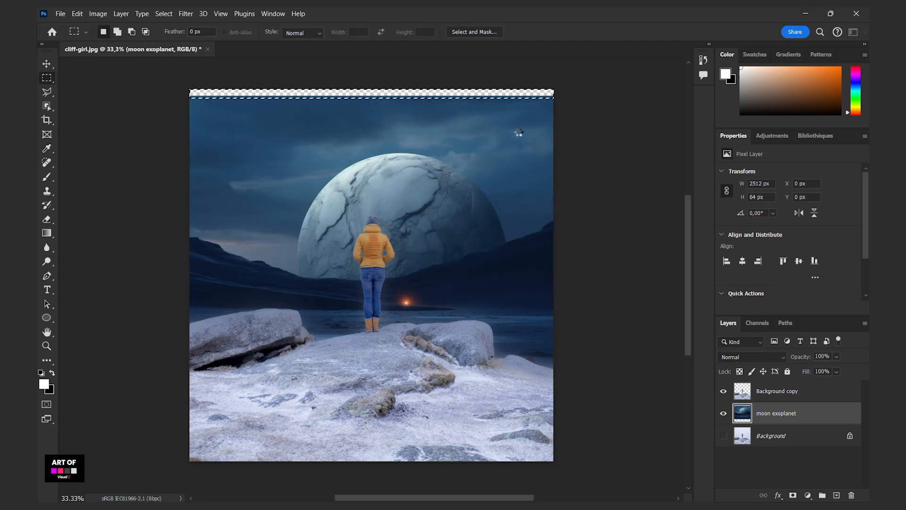
pyautogui.hotkey('ctrl', 'd')
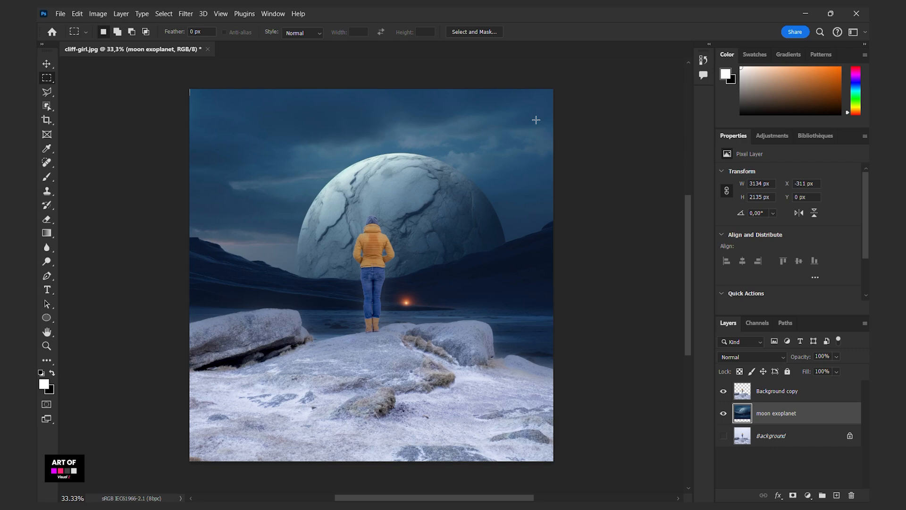
# - Add a Color Lookup adjustment with the NightFromDay.CUBE 3D LUT above Background copy and clip it to that layer
pyautogui.click(765, 396)
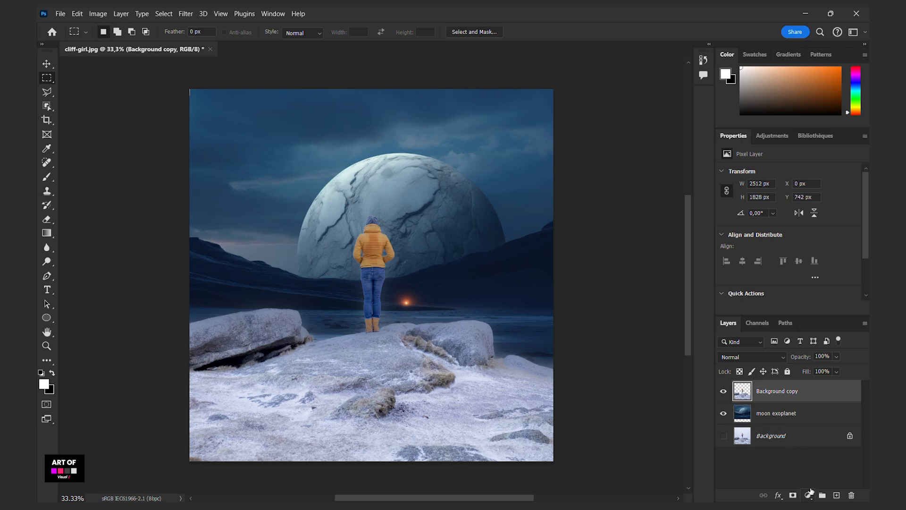
pyautogui.click(810, 493)
pyautogui.click(814, 440)
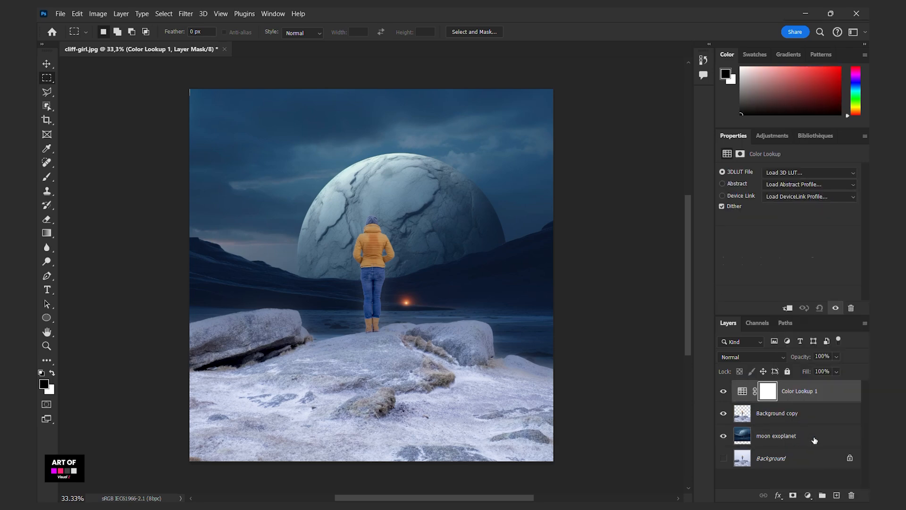
pyautogui.click(801, 171)
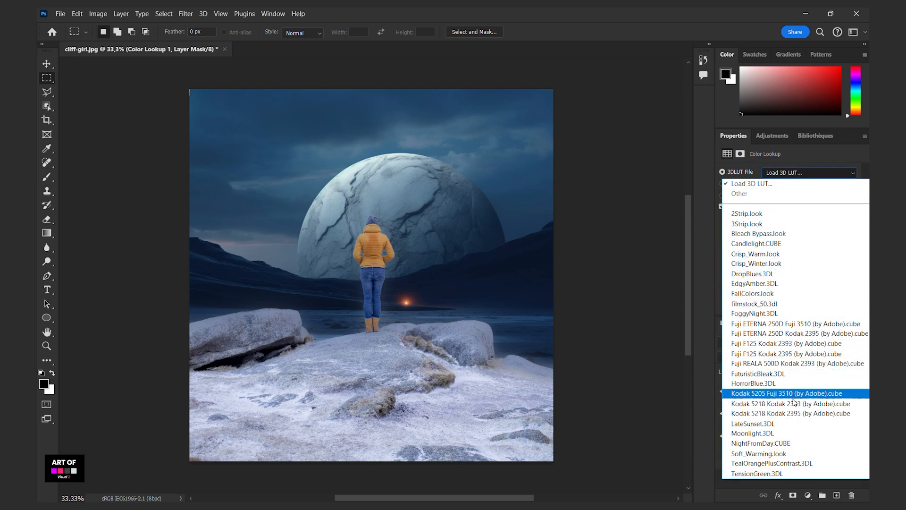
pyautogui.click(791, 443)
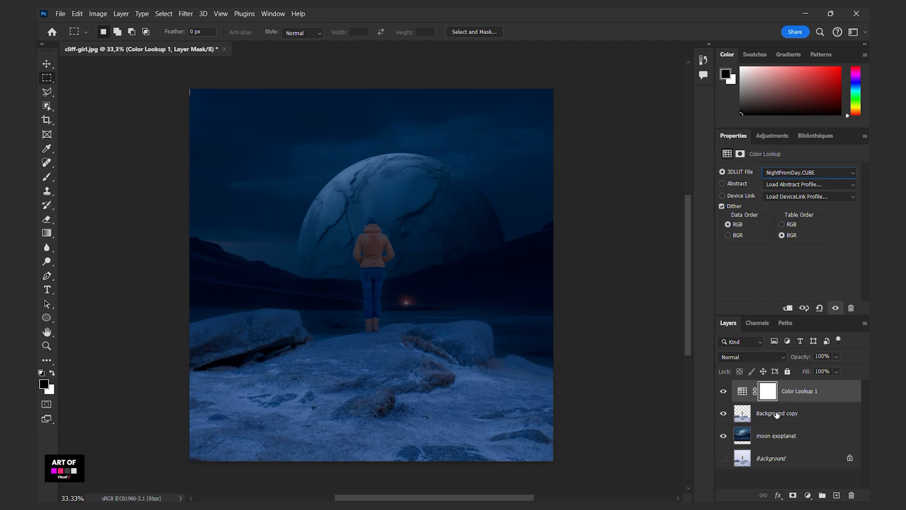
pyautogui.click(788, 309)
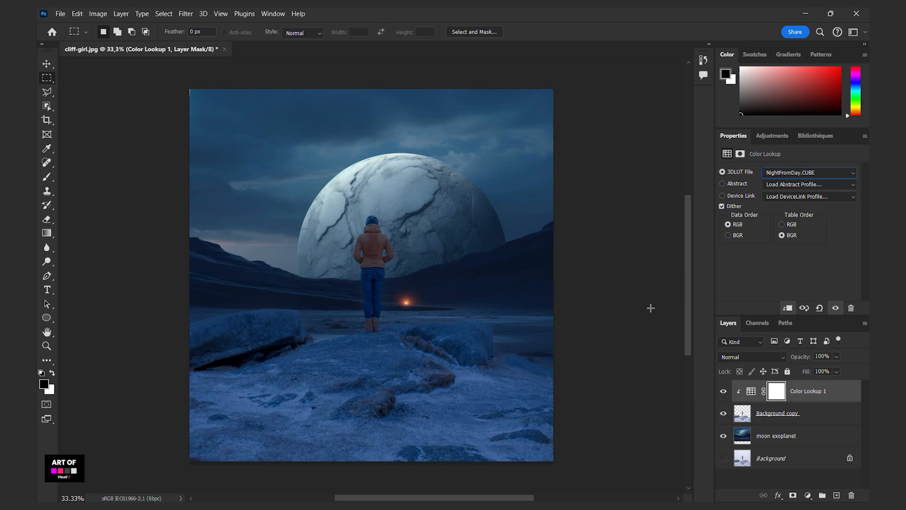
# - Add a Curves adjustment that lowers the midtones, clip it to Background copy and compare the image with and without it
pyautogui.press('v')
pyautogui.click(808, 496)
pyautogui.click(801, 359)
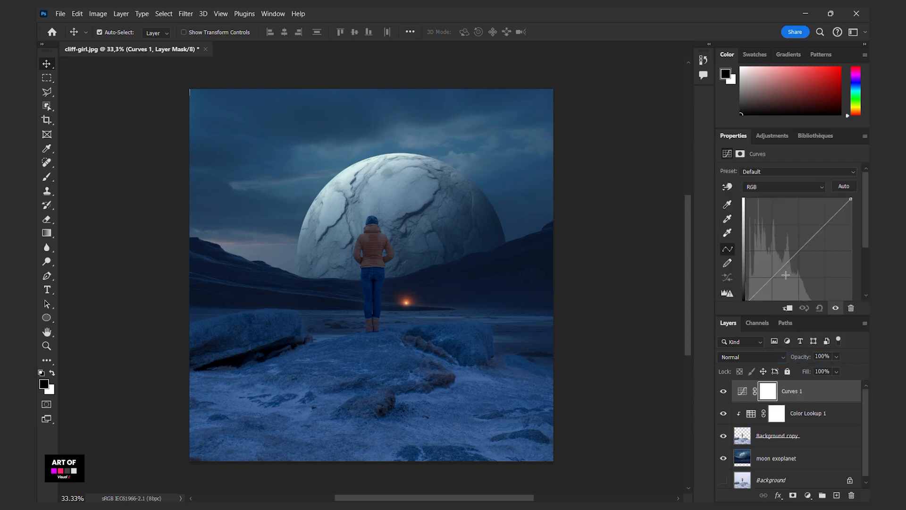
pyautogui.moveTo(794, 258); pyautogui.dragTo(799, 266)
pyautogui.click(788, 308)
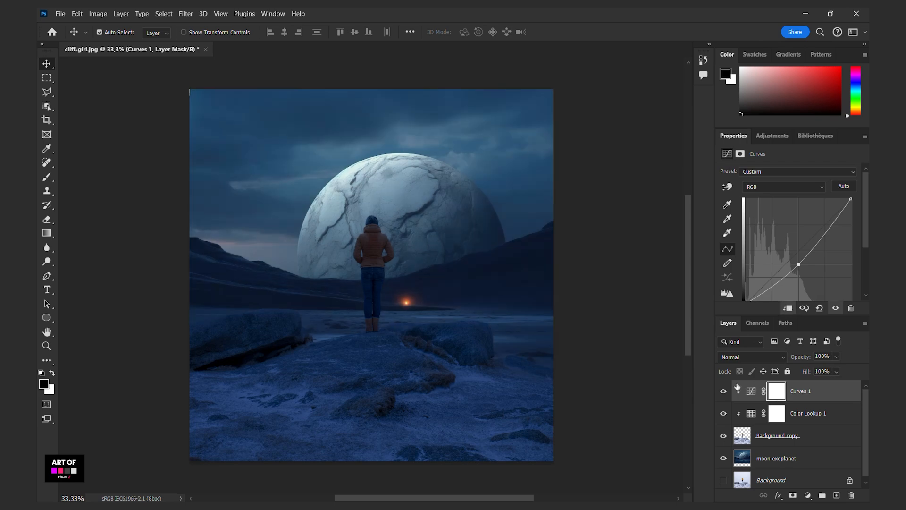
pyautogui.click(724, 393)
pyautogui.click(724, 394)
# - Draw a small black-to-white radial gradient on the Curves 1 mask, centred on the woman's jacket, to exclude her from the darkening
pyautogui.click(47, 234)
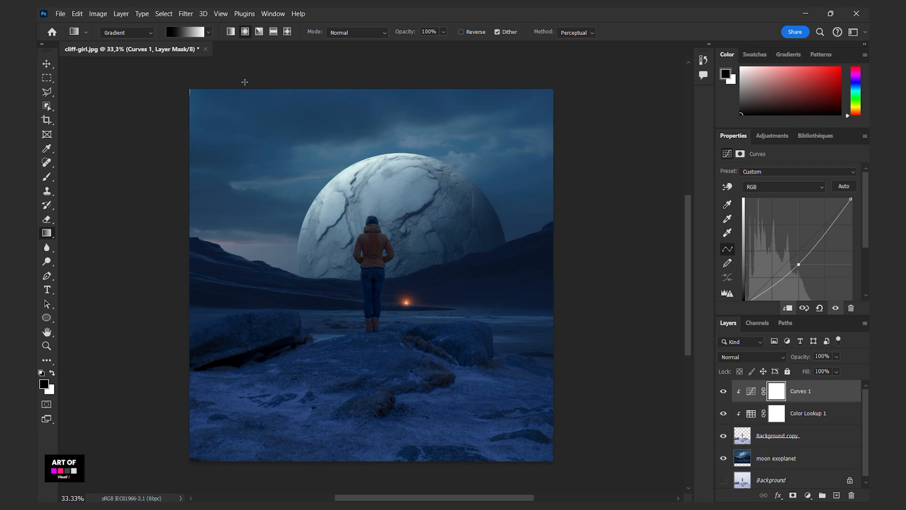
pyautogui.click(208, 32)
pyautogui.click(371, 242)
pyautogui.moveTo(369, 242); pyautogui.dragTo(371, 271)
pyautogui.hotkey('ctrl', 'z')
pyautogui.moveTo(370, 243); pyautogui.dragTo(373, 284)
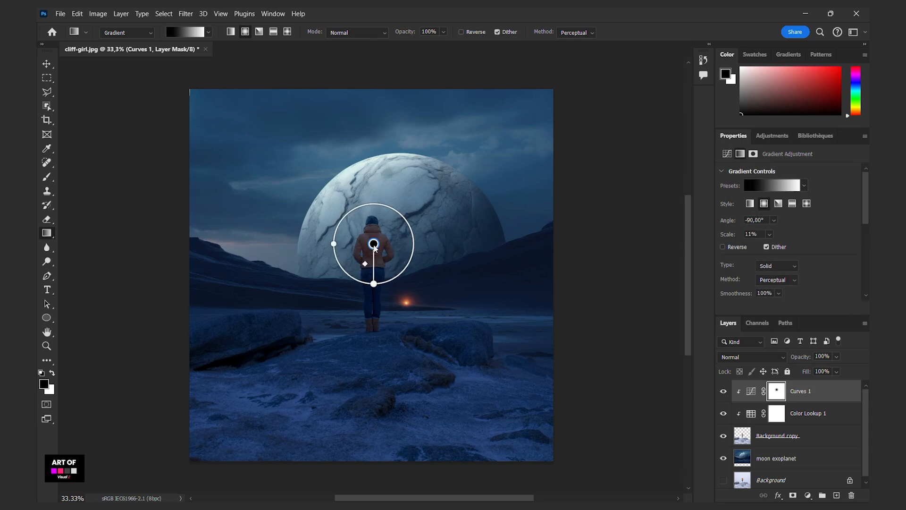
pyautogui.press('v')
# - Add a second Curves adjustment that raises the midtones and clip it to the Background copy layer
pyautogui.click(808, 496)
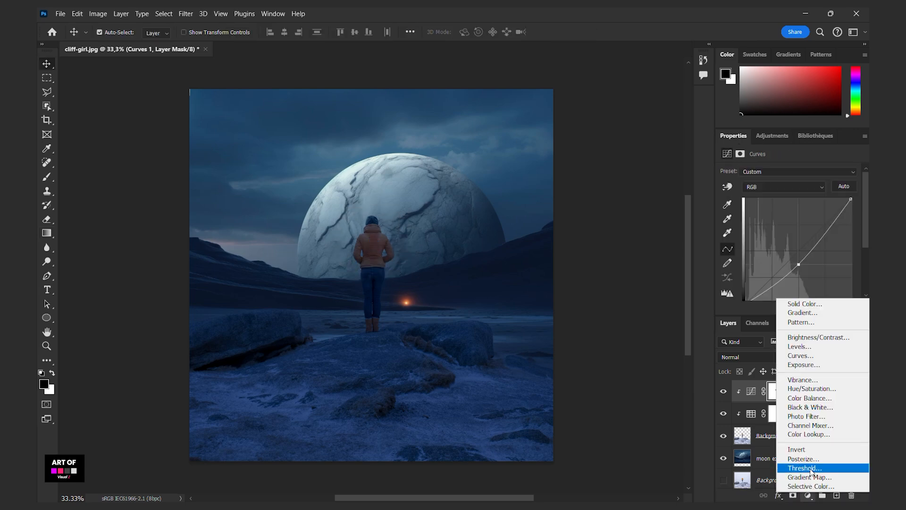
pyautogui.click(810, 355)
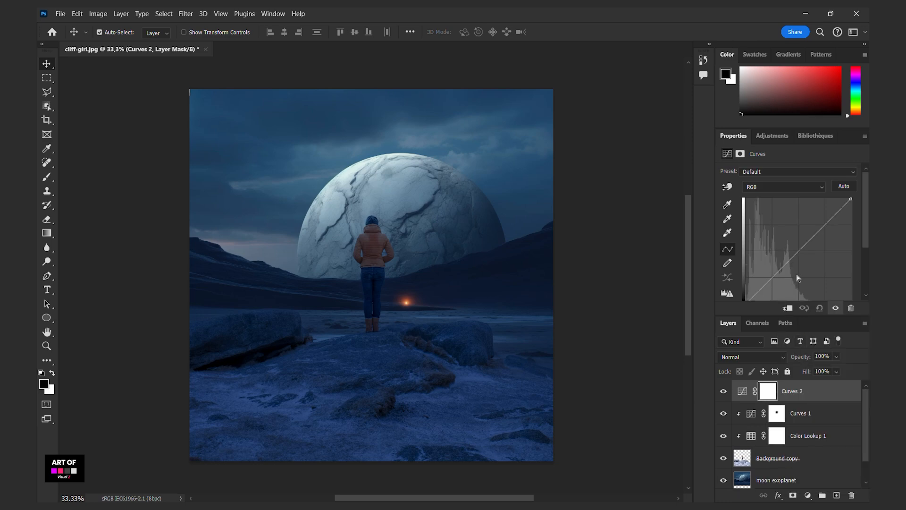
pyautogui.moveTo(793, 255); pyautogui.dragTo(794, 239)
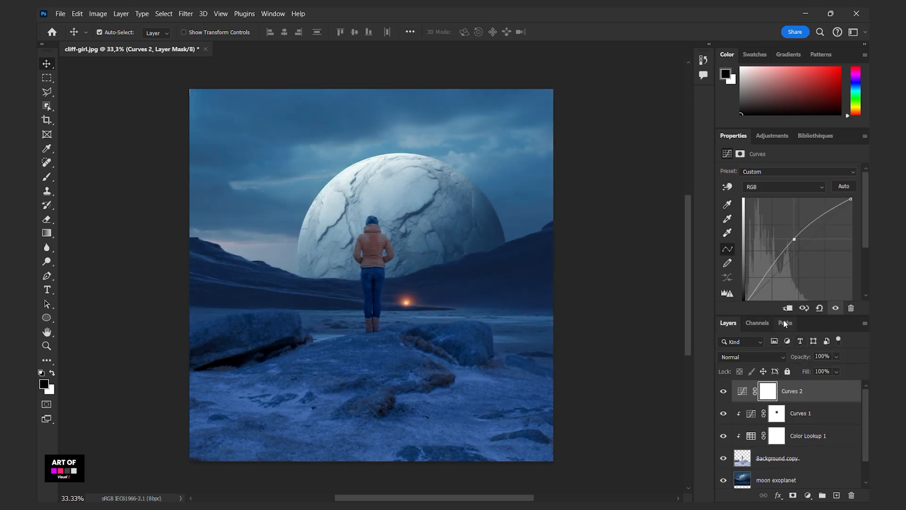
pyautogui.hotkey('ctrl', 'alt', 'g')
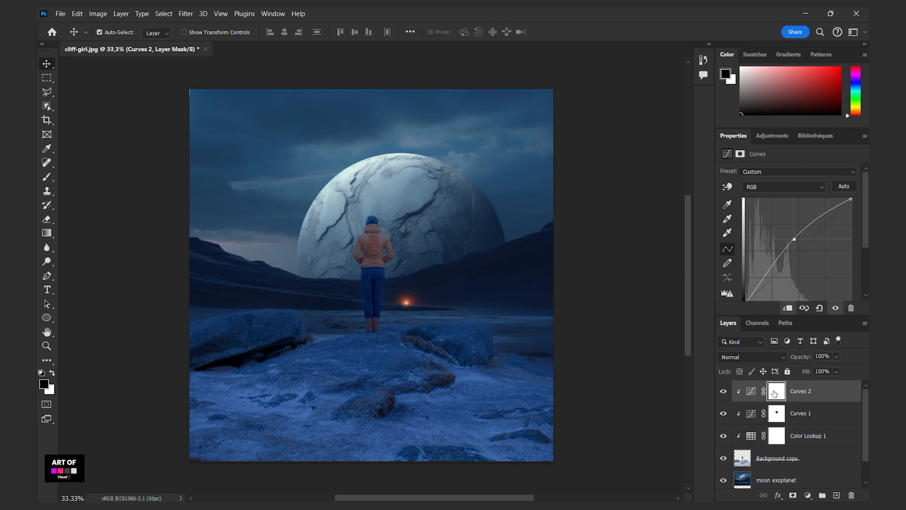
# - Limit the Curves 2 mask to Highlights with Color Range, using Fuzziness 37% and Range 61, and check the layer's effect
pyautogui.click(775, 394)
pyautogui.click(801, 282)
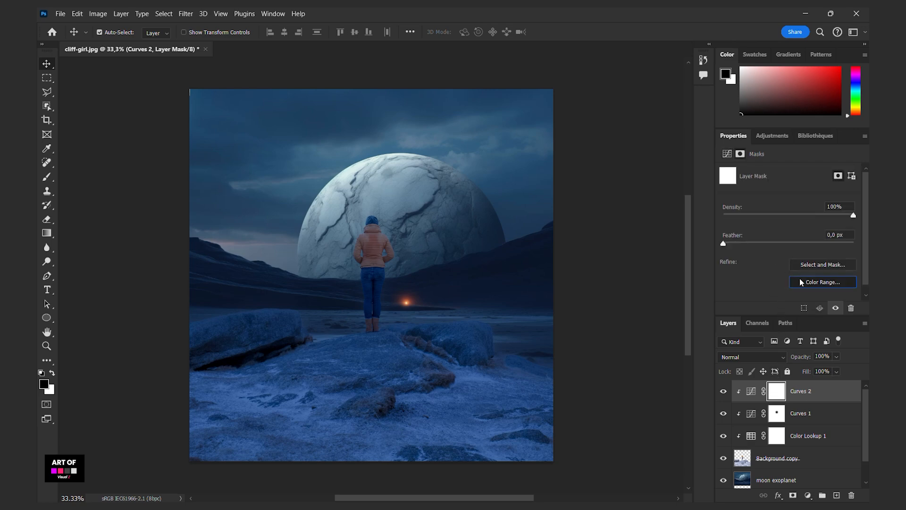
pyautogui.click(713, 115)
pyautogui.click(685, 216)
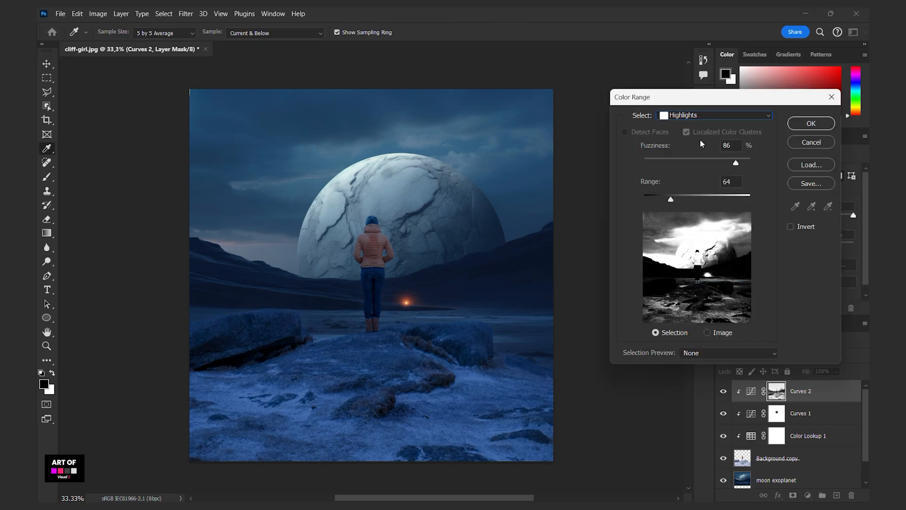
pyautogui.moveTo(667, 202); pyautogui.dragTo(663, 200)
pyautogui.moveTo(697, 161); pyautogui.dragTo(671, 163)
pyautogui.moveTo(663, 202)
pyautogui.mouseDown()
pyautogui.moveTo(697, 200)
pyautogui.moveTo(671, 198)
pyautogui.mouseUp()
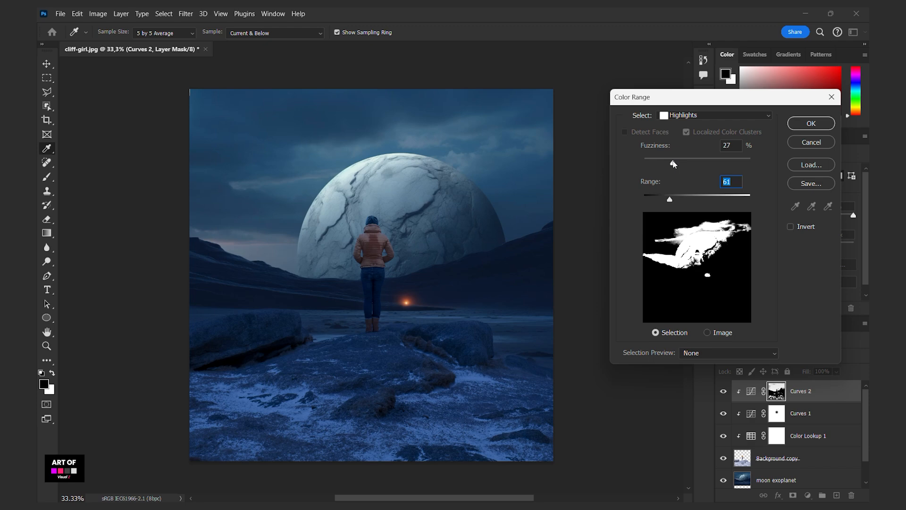
pyautogui.moveTo(670, 163); pyautogui.dragTo(684, 163)
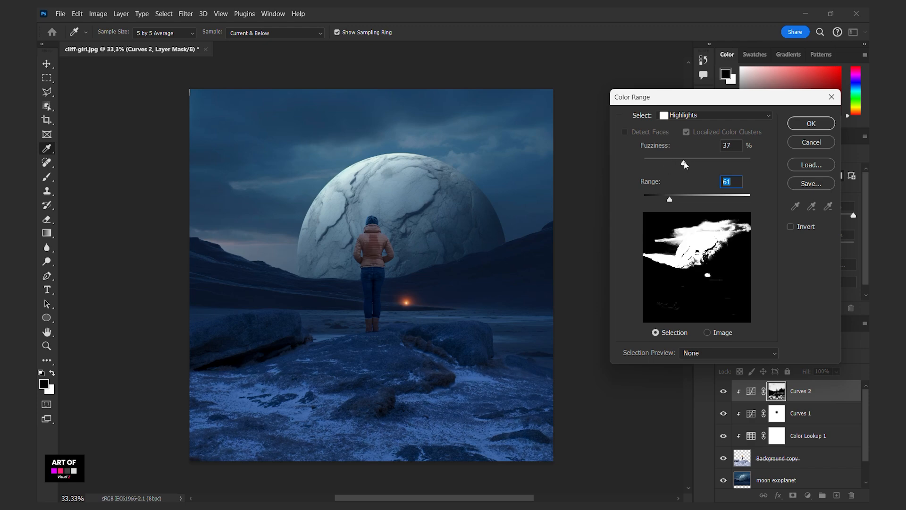
pyautogui.press('Return')
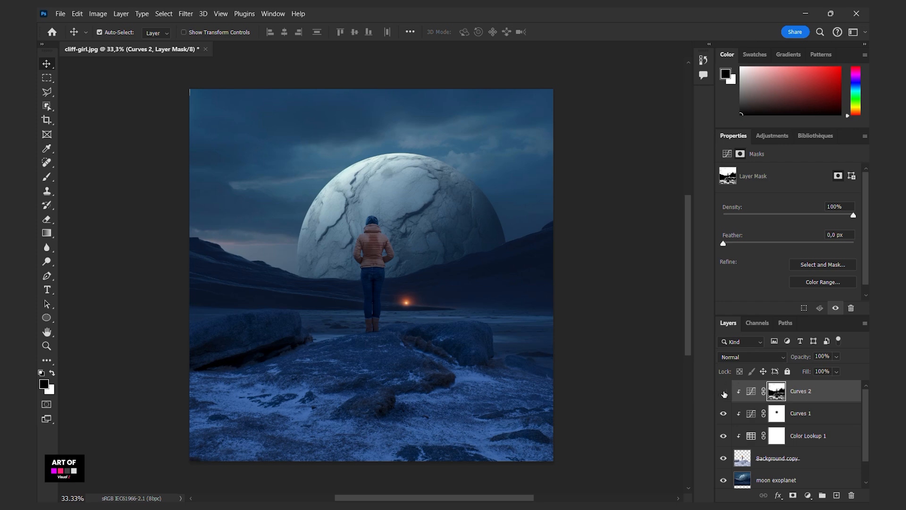
pyautogui.click(723, 391)
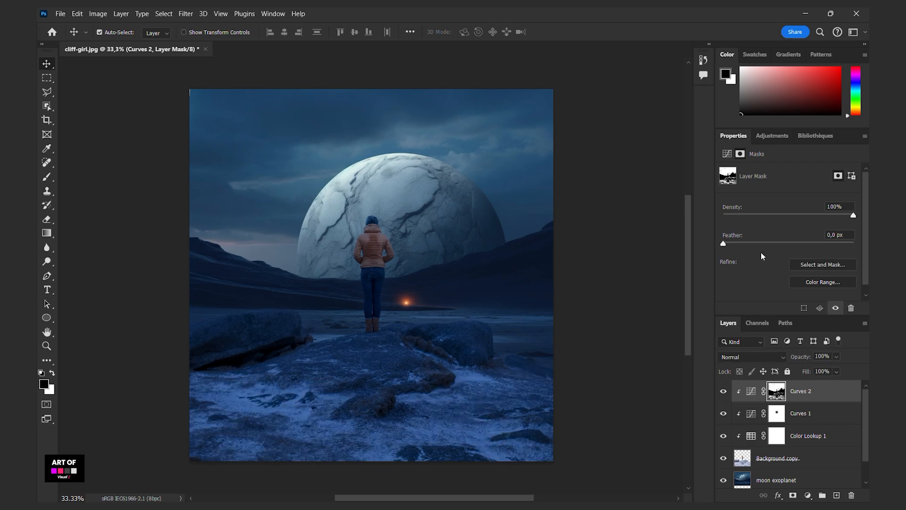
# - Refine the Curves 2 curve by adjusting its midpoint, lifting a shadow point and lowering the white point's output to 227
pyautogui.click(727, 154)
pyautogui.moveTo(802, 242)
pyautogui.mouseDown()
pyautogui.moveTo(803, 251)
pyautogui.moveTo(798, 243)
pyautogui.mouseUp()
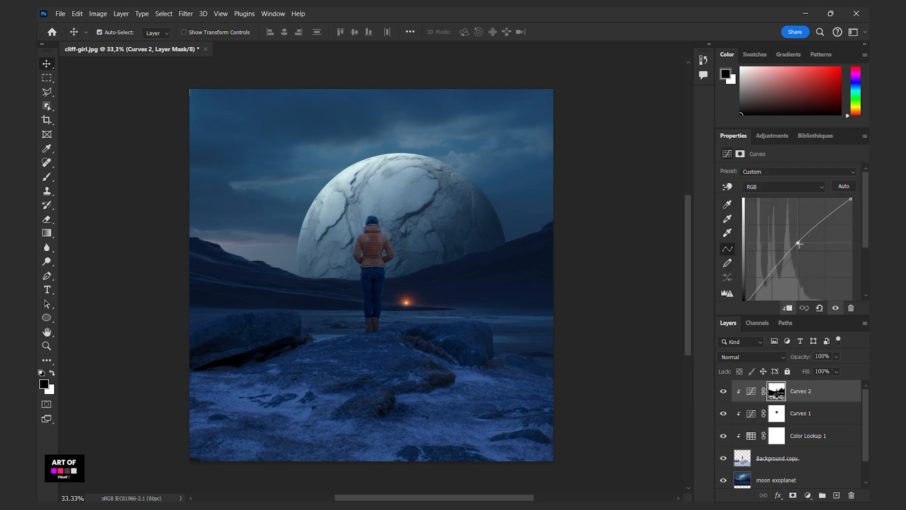
pyautogui.moveTo(761, 284); pyautogui.dragTo(764, 281)
pyautogui.moveTo(850, 199); pyautogui.dragTo(851, 210)
pyautogui.moveTo(790, 315); pyautogui.dragTo(791, 347)
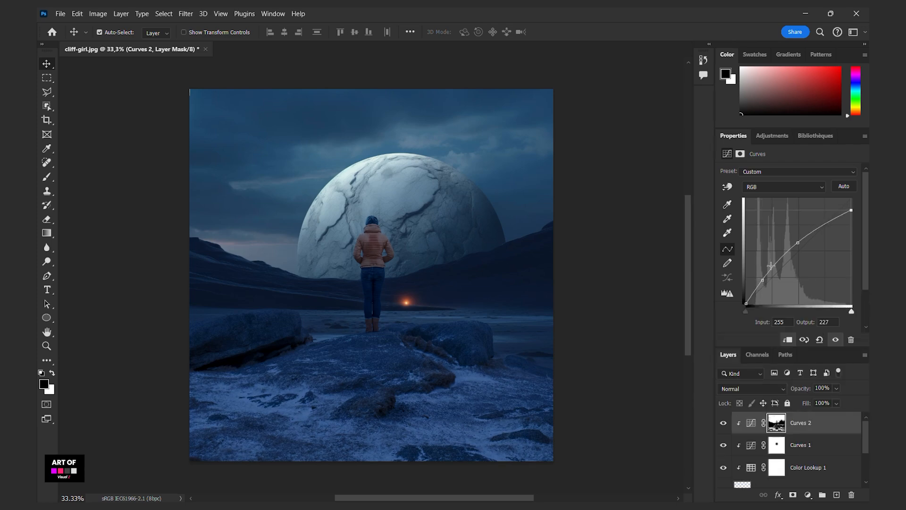
pyautogui.moveTo(763, 280); pyautogui.dragTo(764, 281)
pyautogui.click(799, 244)
pyautogui.moveTo(764, 347); pyautogui.dragTo(764, 307)
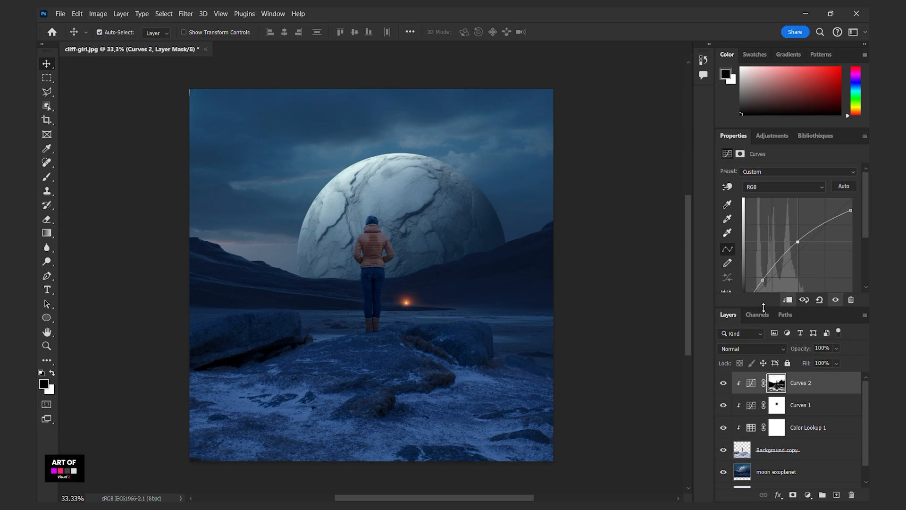
# - Group the Background copy layer with its three clipped adjustments and name the group "subject"
pyautogui.click(782, 449)
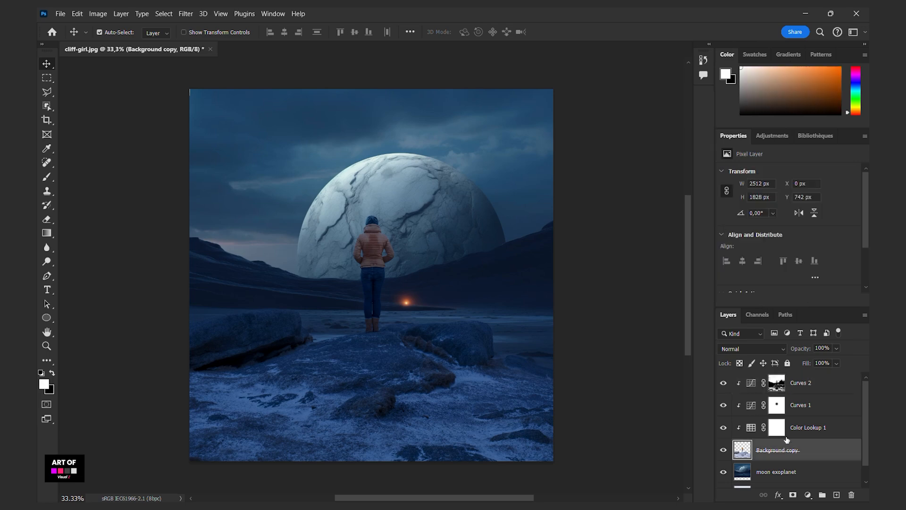
pyautogui.keyDown('shift'); pyautogui.click(798, 383); pyautogui.keyUp('shift')
pyautogui.click(823, 495)
pyautogui.doubleClick(760, 379)
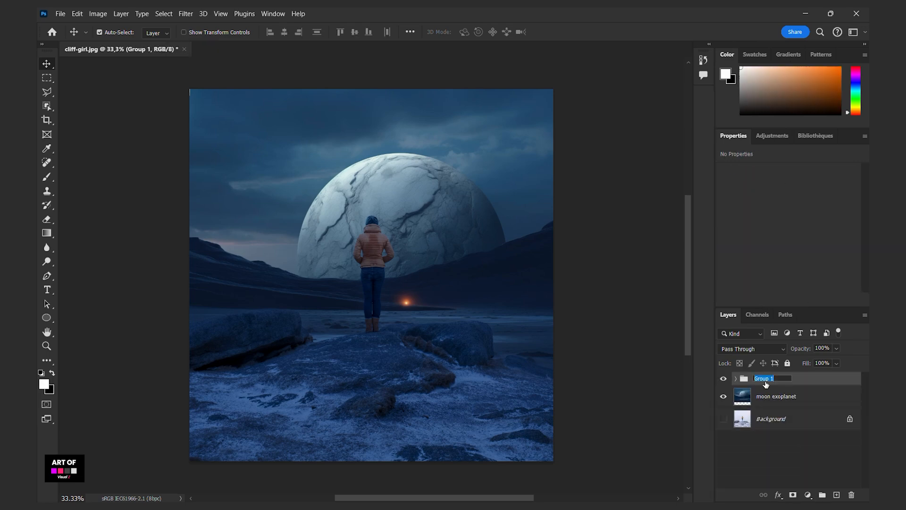
pyautogui.write('subject')
pyautogui.press('Return')
# - Convert the moon exoplanet layer to a Smart Object
pyautogui.click(786, 400)
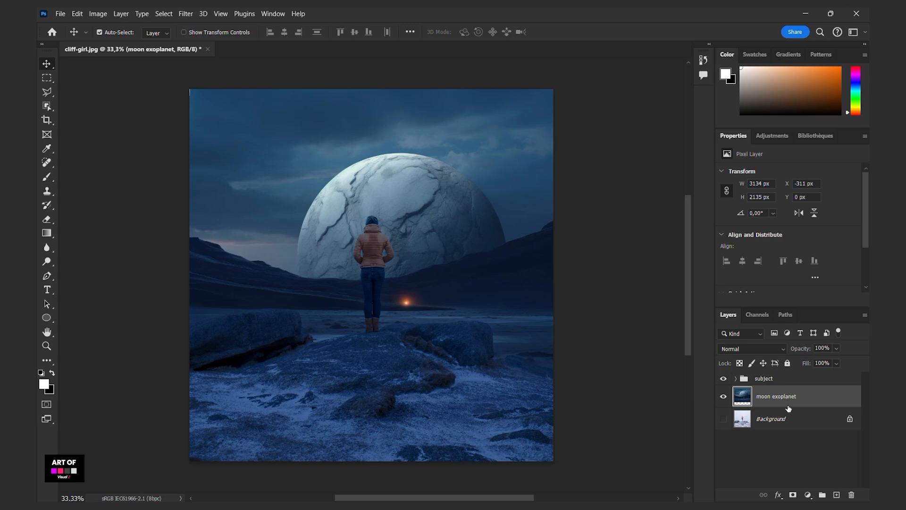
pyautogui.rightClick(788, 408)
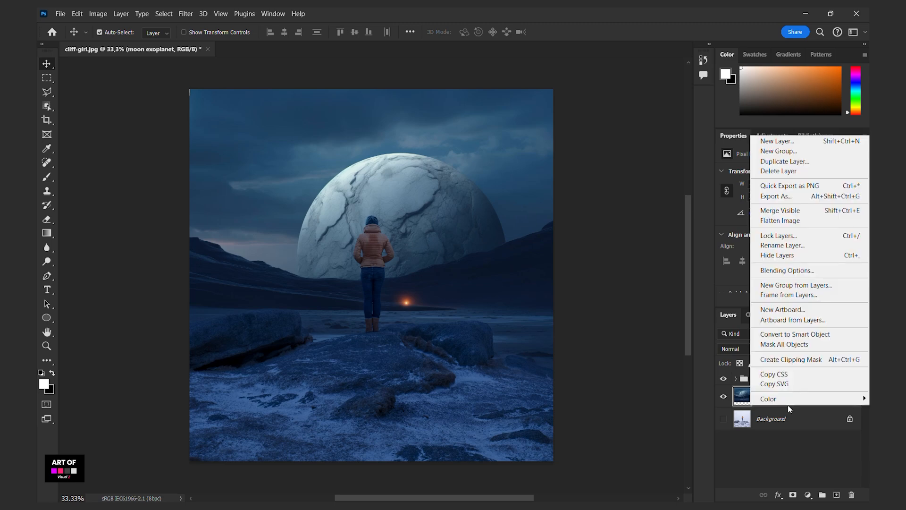
pyautogui.click(804, 337)
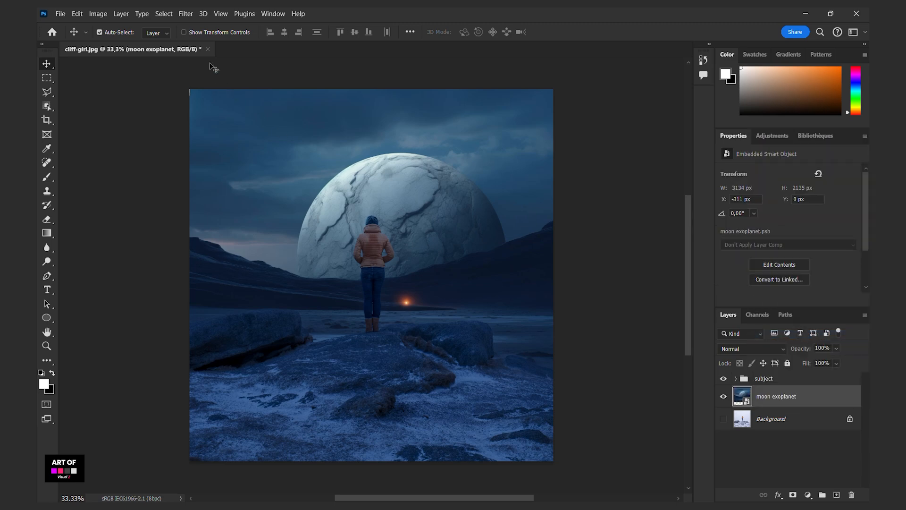
# - Apply a Gaussian Blur with a 4.8-pixel radius to the moon exoplanet layer
pyautogui.click(191, 15)
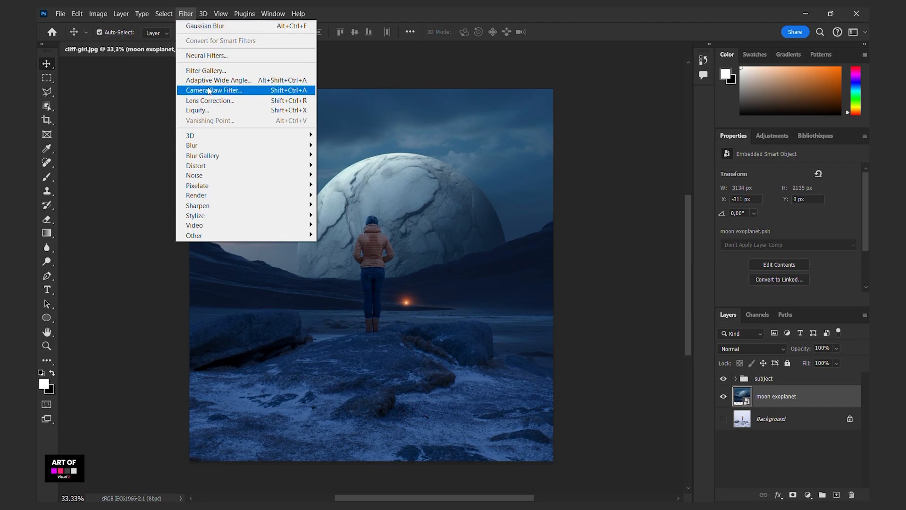
pyautogui.moveTo(206, 147)
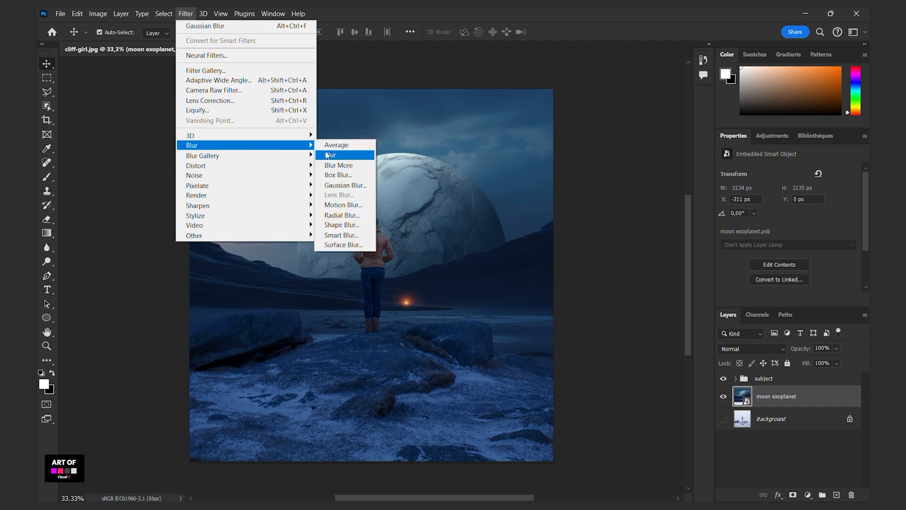
pyautogui.click(344, 185)
pyautogui.moveTo(508, 305); pyautogui.dragTo(507, 306)
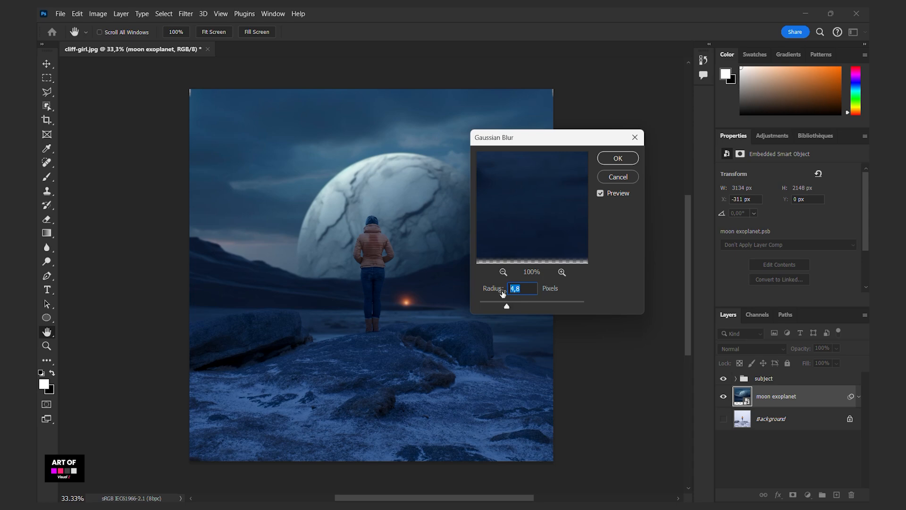
pyautogui.click(618, 158)
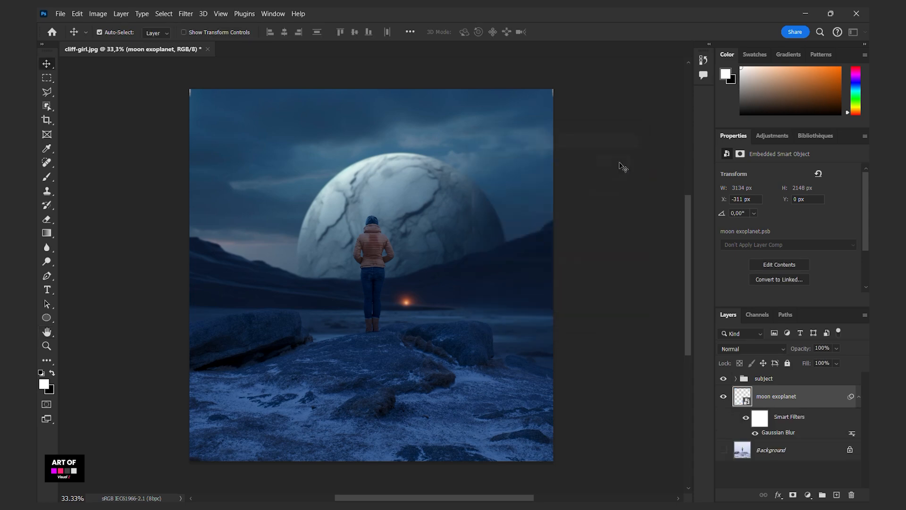
# - Set up a linear black-to-white gradient for the moon exoplanet's smart filter mask, undoing the trial gradients drawn over the moon
pyautogui.click(45, 235)
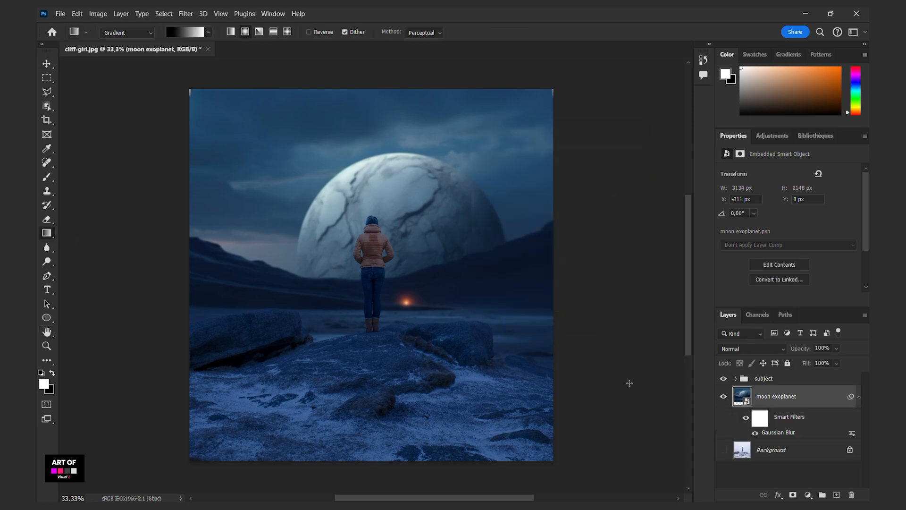
pyautogui.click(769, 424)
pyautogui.press('x')
pyautogui.moveTo(373, 148); pyautogui.dragTo(370, 197)
pyautogui.hotkey('ctrl', 'z')
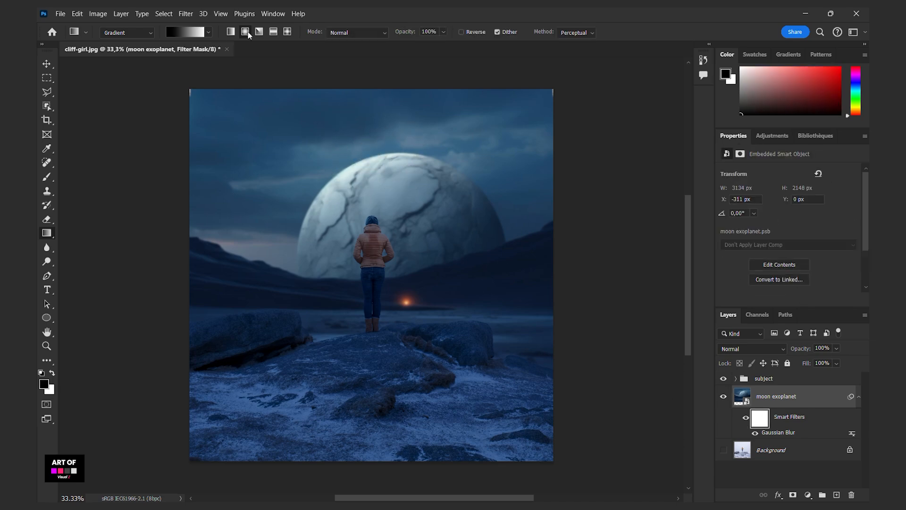
pyautogui.click(231, 31)
pyautogui.moveTo(373, 147); pyautogui.dragTo(374, 221)
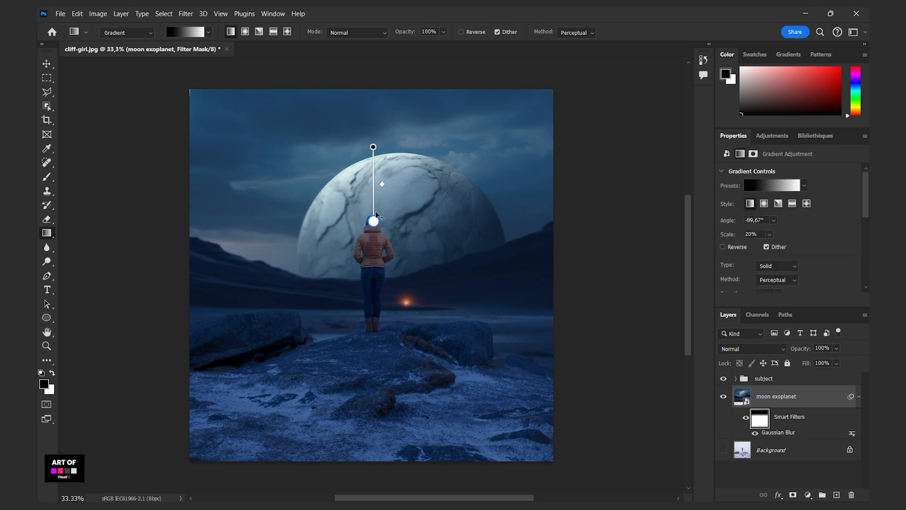
pyautogui.hotkey('ctrl', 'z')
# - Draw a near-vertical linear gradient on the smart filter mask, from black at the woman's lower legs to white in the upper sky, at 54% scale
pyautogui.moveTo(382, 274); pyautogui.dragTo(383, 158)
pyautogui.moveTo(382, 274); pyautogui.dragTo(383, 312)
pyautogui.moveTo(382, 159)
pyautogui.mouseDown()
pyautogui.moveTo(383, 194)
pyautogui.moveTo(384, 144)
pyautogui.moveTo(383, 164)
pyautogui.mouseUp()
pyautogui.moveTo(382, 312); pyautogui.dragTo(382, 319)
pyautogui.moveTo(382, 163); pyautogui.dragTo(384, 107)
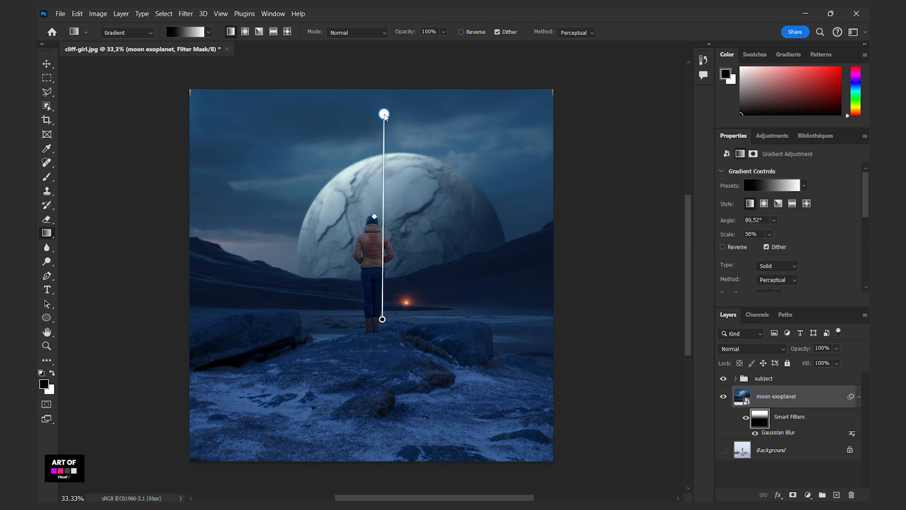
pyautogui.moveTo(382, 319); pyautogui.dragTo(382, 304)
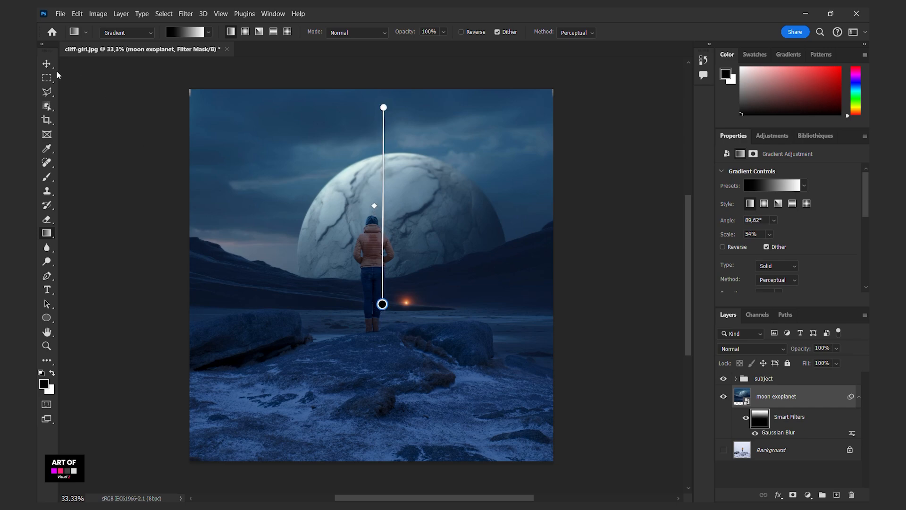
pyautogui.press('v')
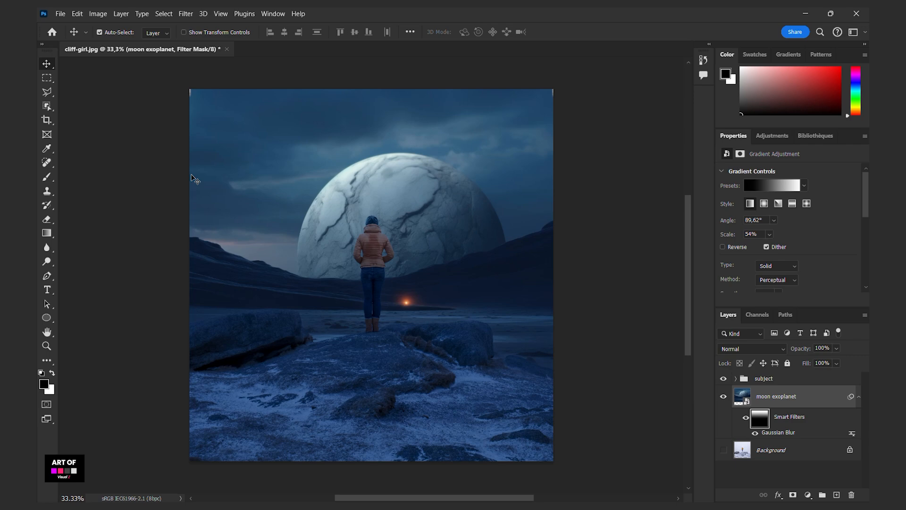
# - Add a Curves adjustment above the subject group and reshape its Blue channel, pulling in the white point and lowering shadows to input 62, output 49
pyautogui.click(779, 378)
pyautogui.click(809, 495)
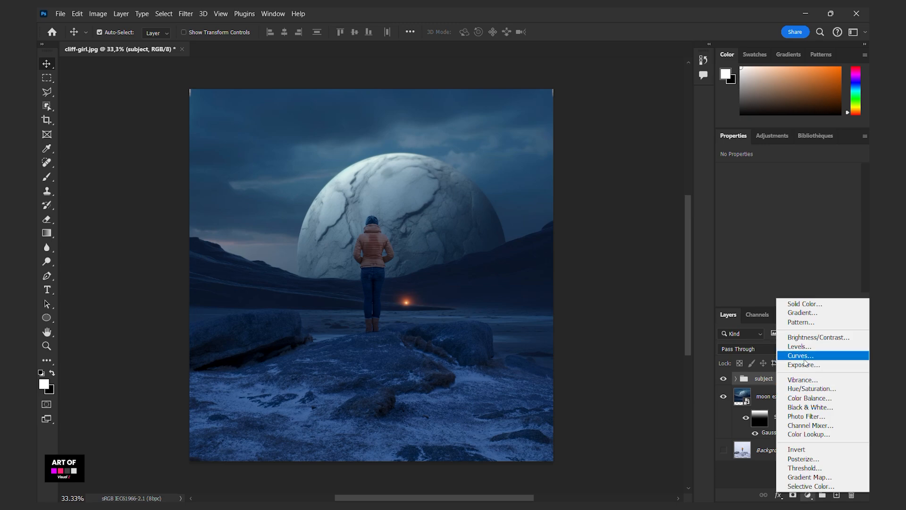
pyautogui.click(806, 359)
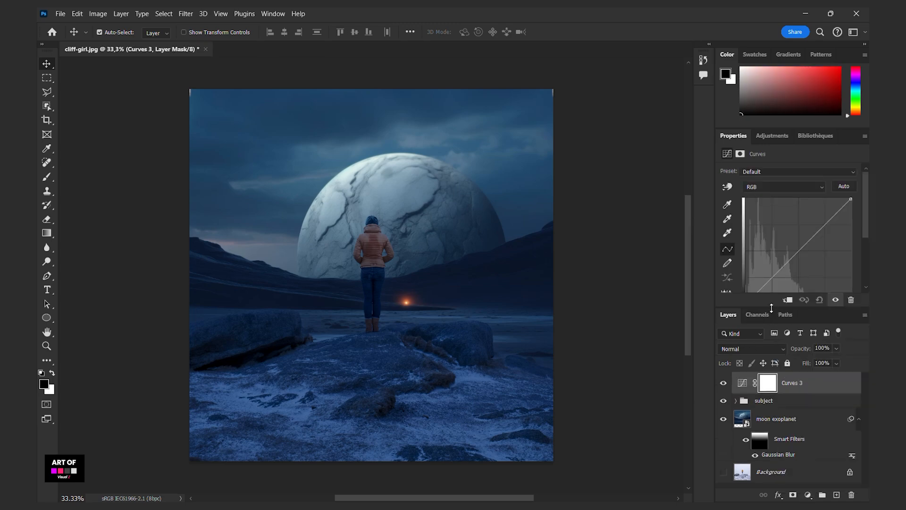
pyautogui.moveTo(773, 307); pyautogui.dragTo(772, 343)
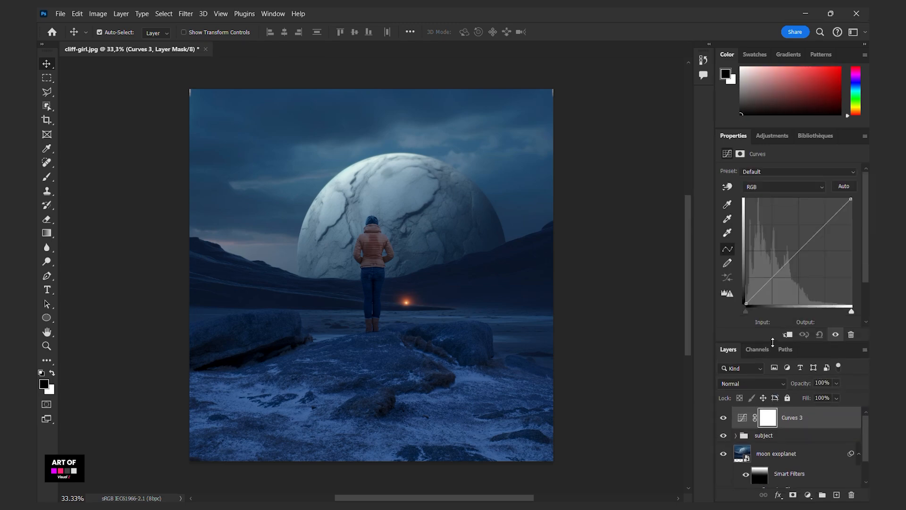
pyautogui.click(777, 190)
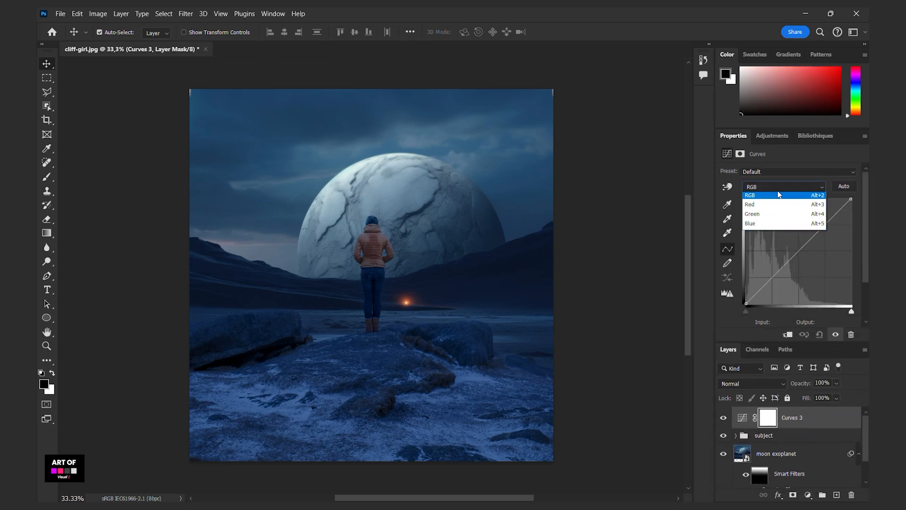
pyautogui.click(779, 229)
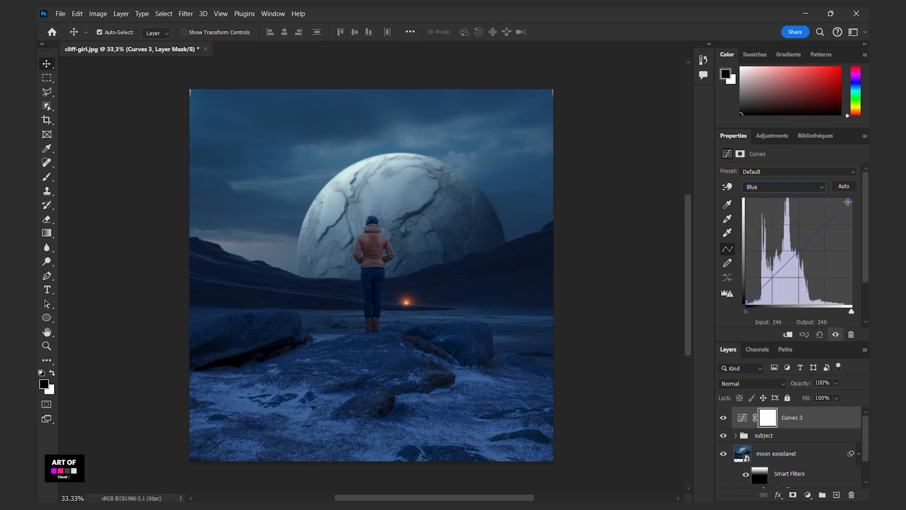
pyautogui.moveTo(851, 199); pyautogui.dragTo(838, 199)
pyautogui.moveTo(745, 302); pyautogui.dragTo(772, 283)
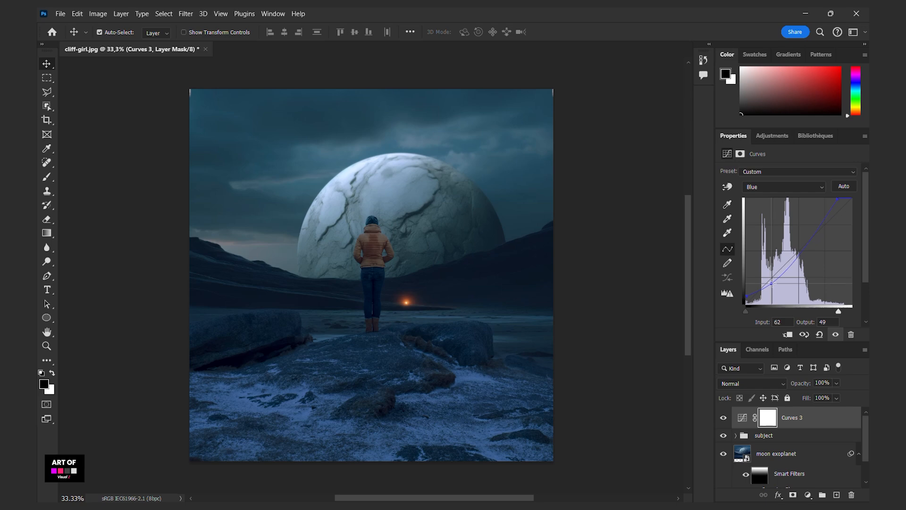
pyautogui.moveTo(805, 239); pyautogui.dragTo(810, 242)
# - Clip another Curves adjustment to the subject group, set a Blue channel point to input 127, output 118, and compare the effect on and off
pyautogui.click(771, 435)
pyautogui.click(808, 495)
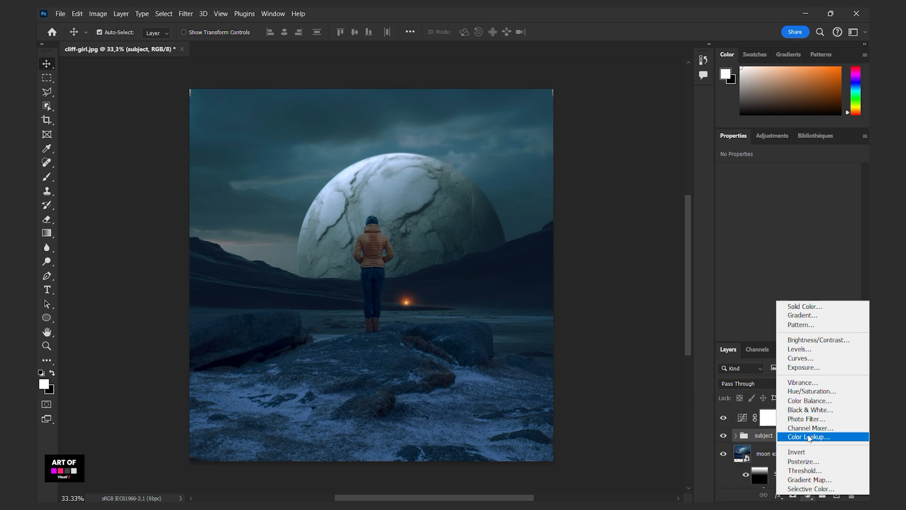
pyautogui.click(812, 362)
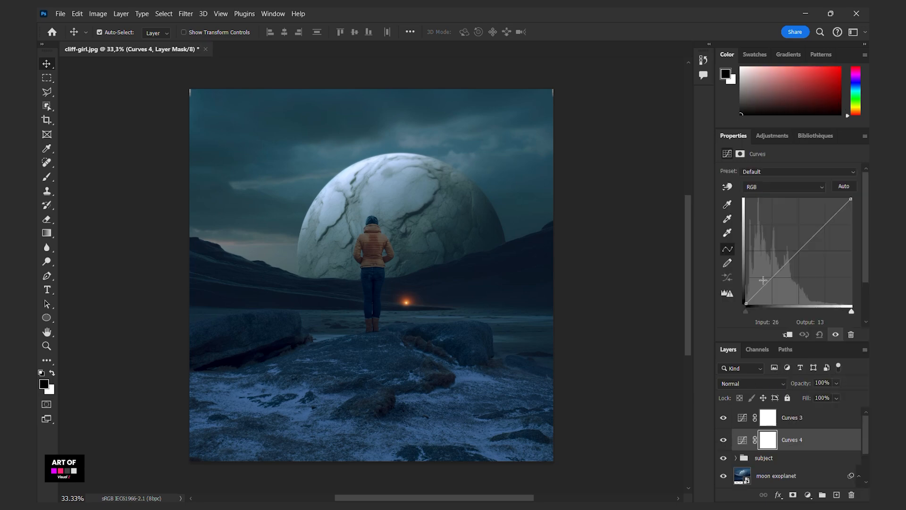
pyautogui.click(782, 189)
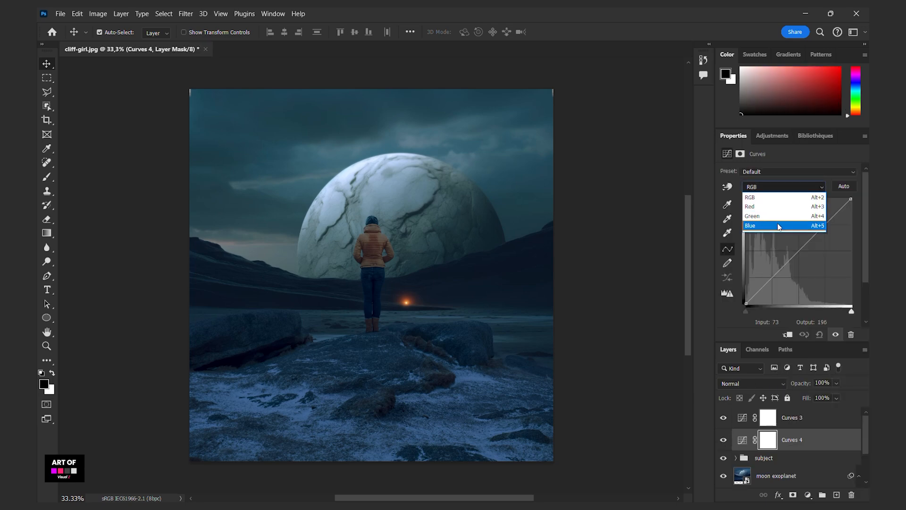
pyautogui.click(777, 225)
pyautogui.click(790, 334)
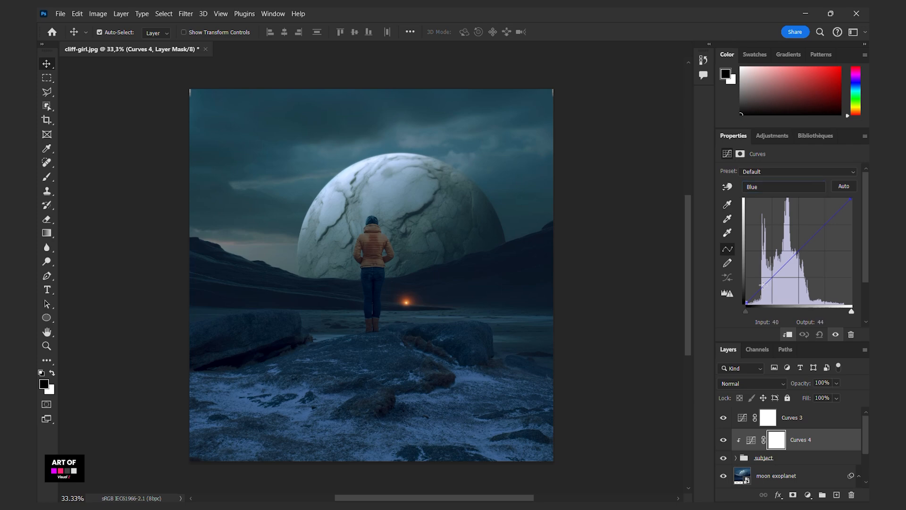
pyautogui.moveTo(762, 285); pyautogui.dragTo(798, 255)
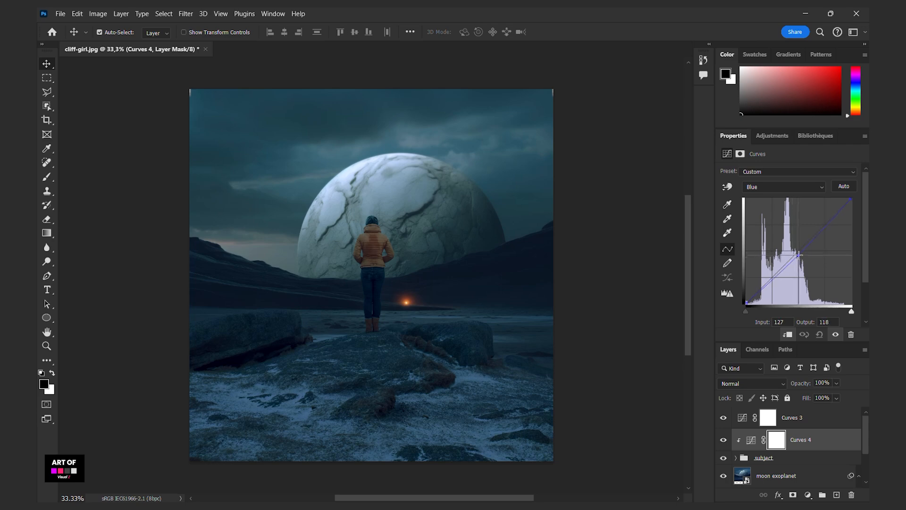
pyautogui.click(722, 440)
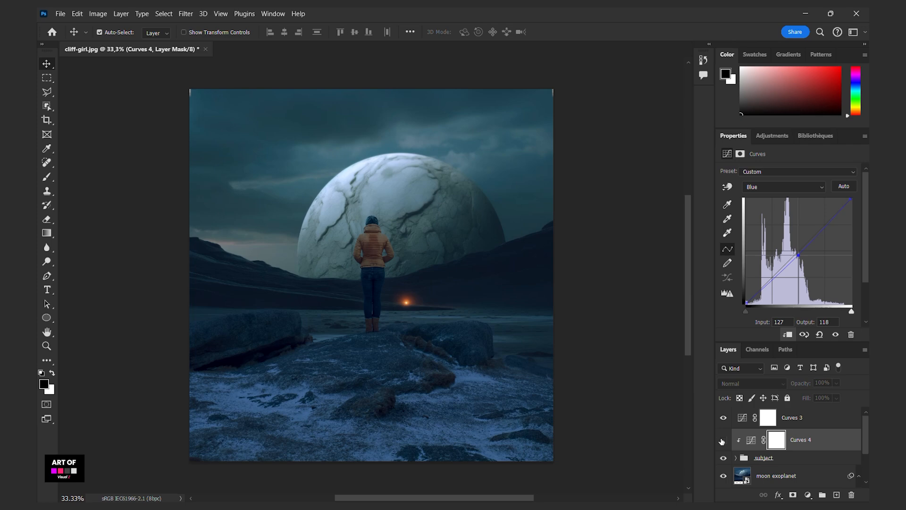
pyautogui.click(723, 441)
# - Add a Color Lookup adjustment above Curves 3 with the Kodak 5218 Kodak 2383 3D LUT and set its opacity to 72%
pyautogui.click(746, 417)
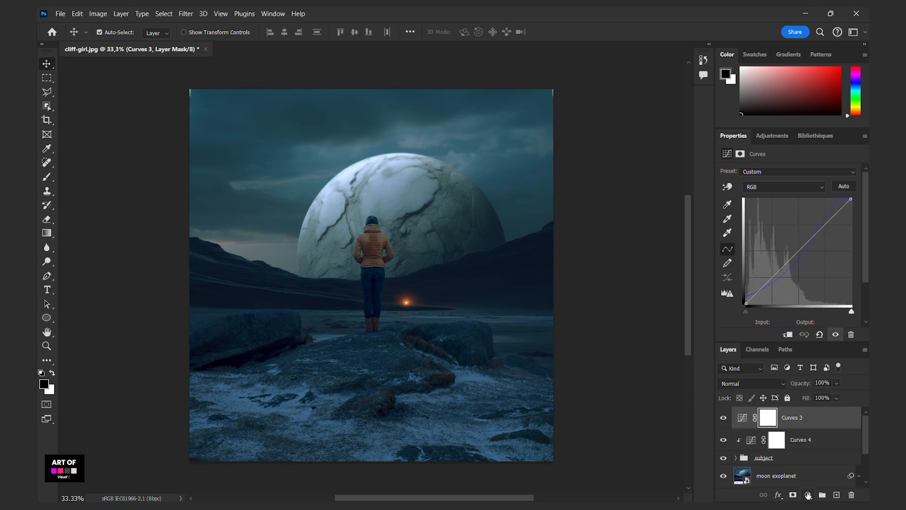
pyautogui.click(808, 494)
pyautogui.click(811, 435)
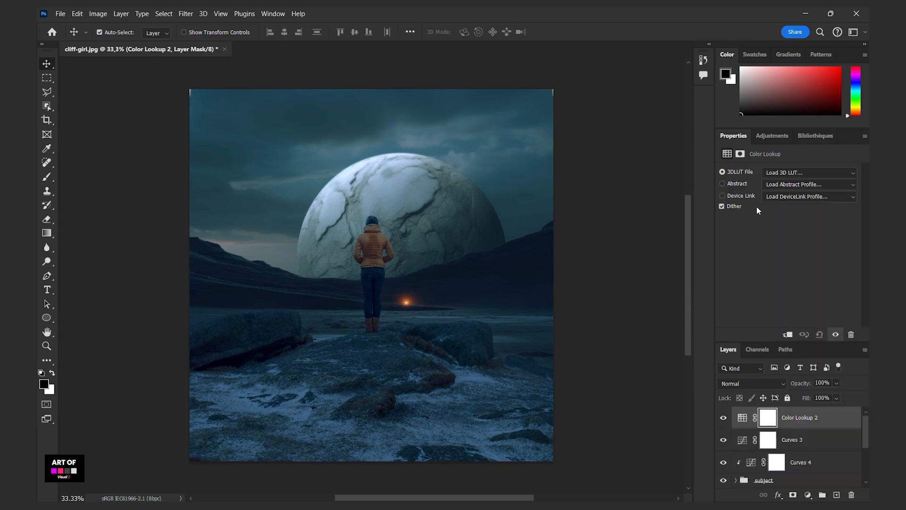
pyautogui.click(775, 173)
pyautogui.click(779, 241)
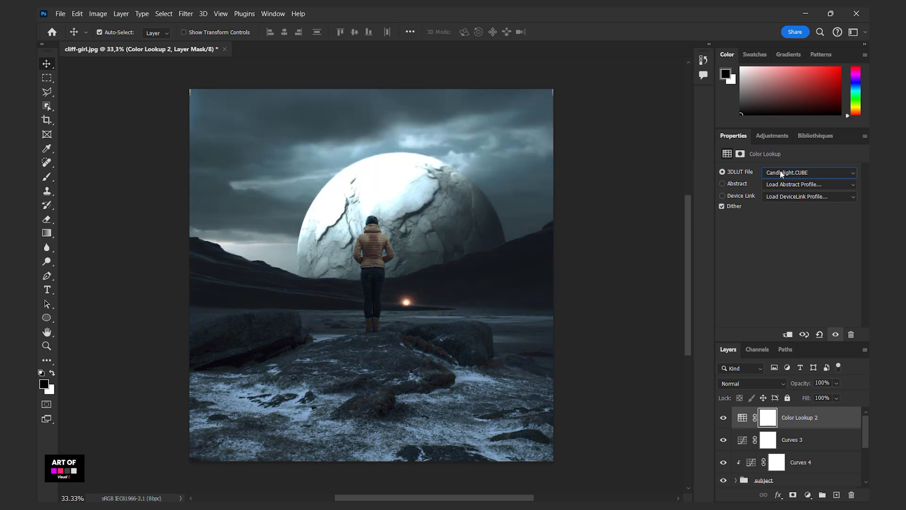
pyautogui.scroll(-3, 782, 174)
pyautogui.scroll(-9, 782, 174)
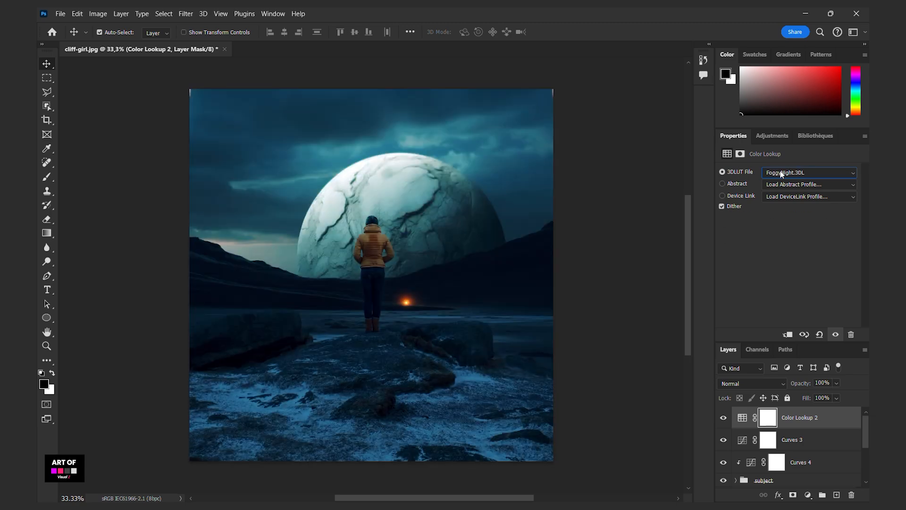
pyautogui.scroll(-3, 781, 174)
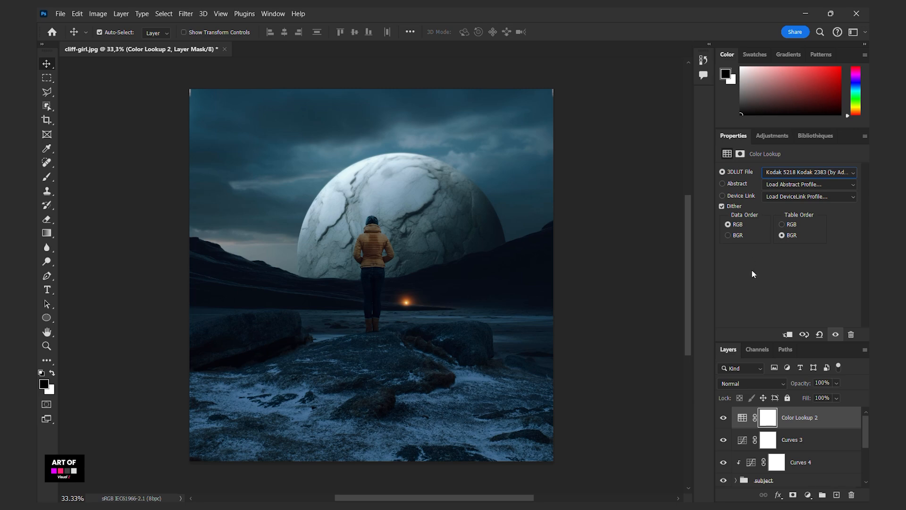
pyautogui.click(837, 383)
pyautogui.moveTo(852, 395); pyautogui.dragTo(835, 396)
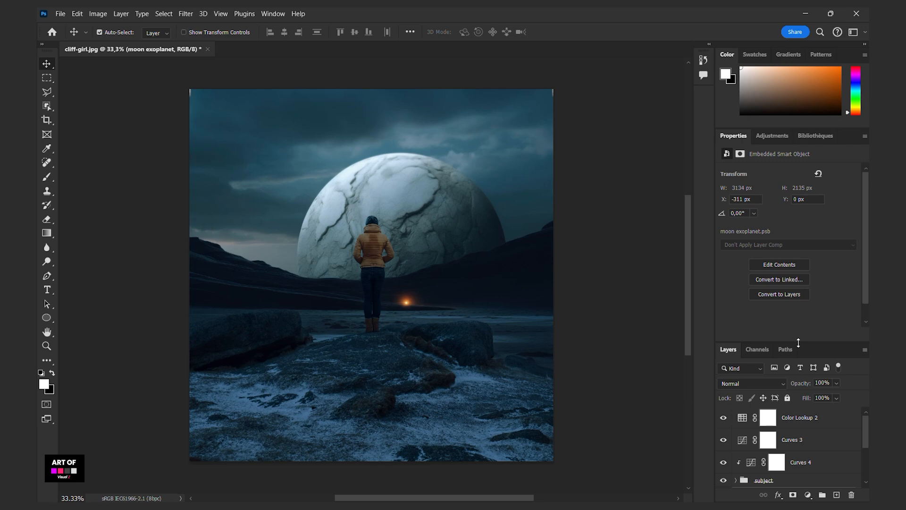
# - Add a Curves adjustment above Color Lookup 2 and shape its RGB curve with a shadow anchor point, slightly lifted midtones and raised highlights
pyautogui.moveTo(799, 343); pyautogui.dragTo(798, 273)
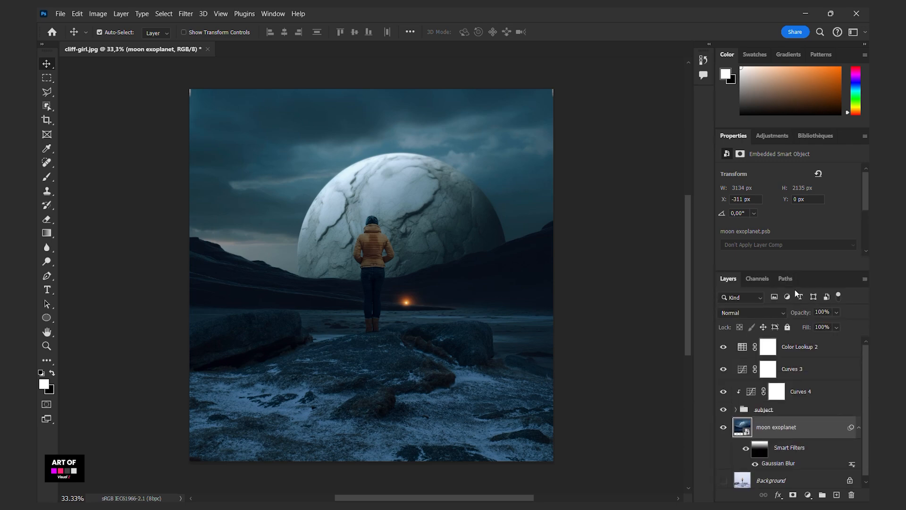
pyautogui.click(798, 353)
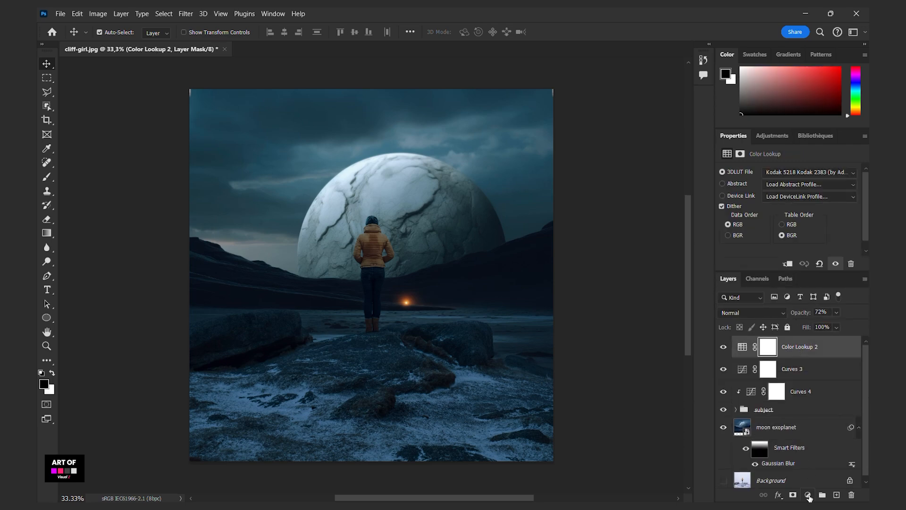
pyautogui.click(809, 496)
pyautogui.click(812, 362)
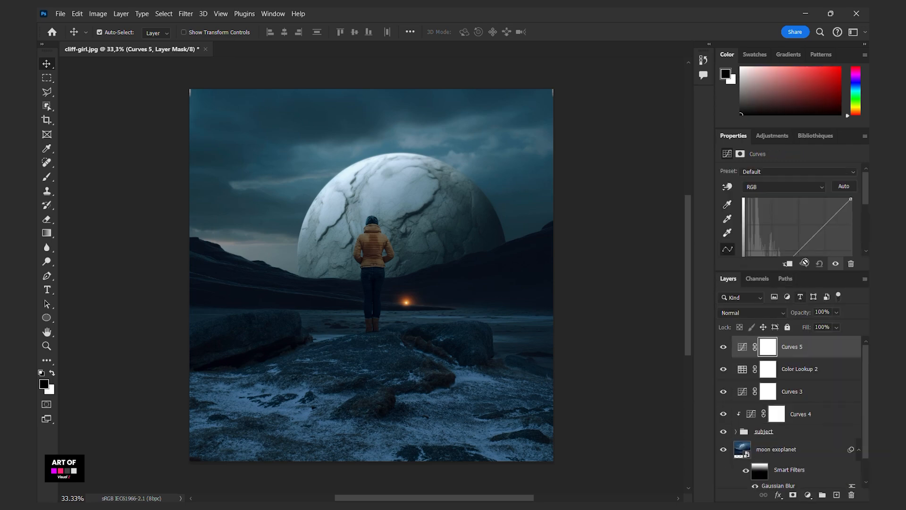
pyautogui.moveTo(802, 273); pyautogui.dragTo(802, 336)
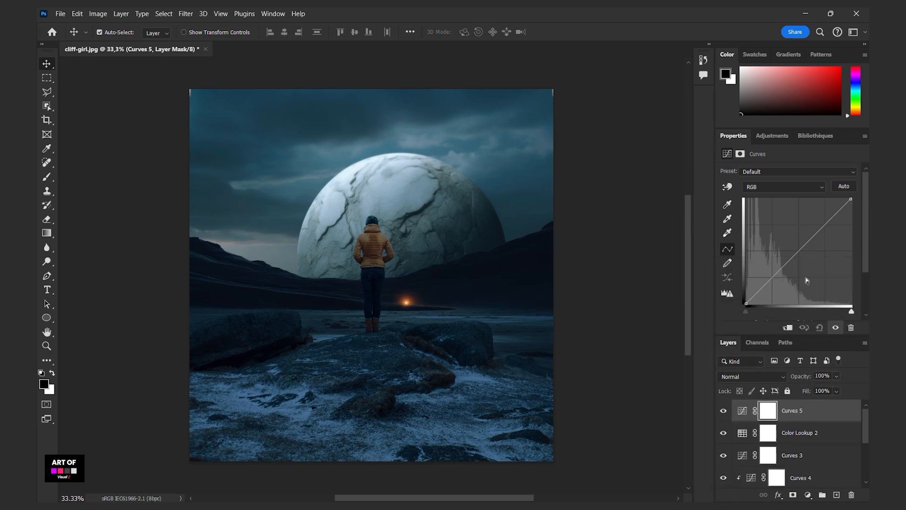
pyautogui.moveTo(798, 253); pyautogui.dragTo(797, 246)
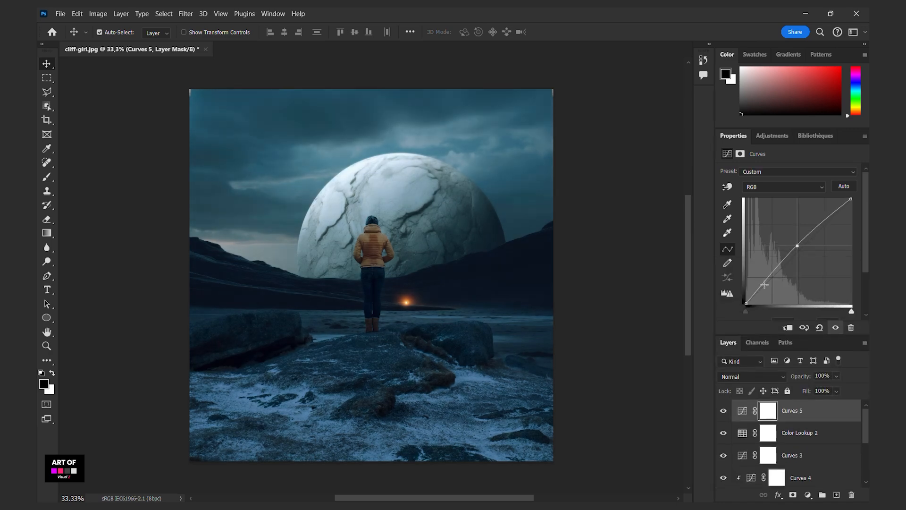
pyautogui.moveTo(765, 285); pyautogui.dragTo(767, 284)
pyautogui.moveTo(798, 245); pyautogui.dragTo(797, 247)
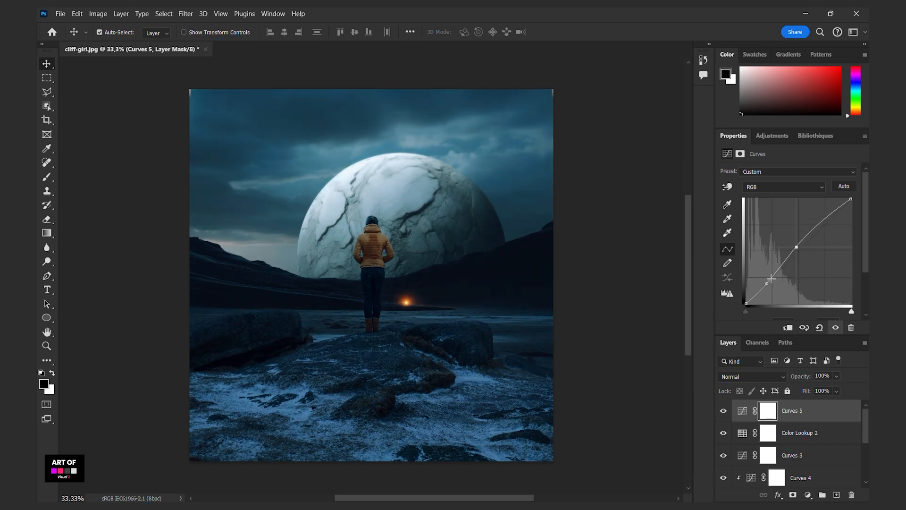
pyautogui.moveTo(771, 279); pyautogui.dragTo(770, 280)
pyautogui.moveTo(821, 225); pyautogui.dragTo(828, 213)
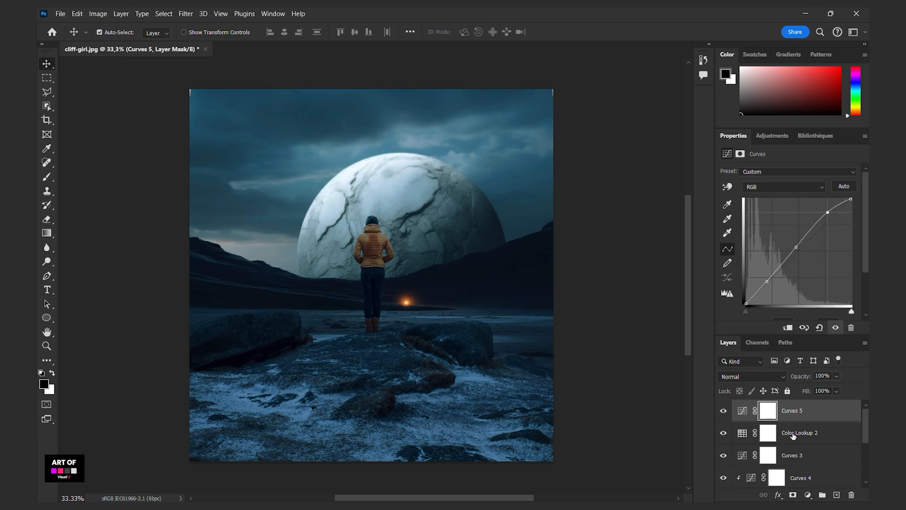
# - Add another Curves adjustment on top, lift its RGB midtones slightly, and invert its layer mask to black
pyautogui.click(808, 495)
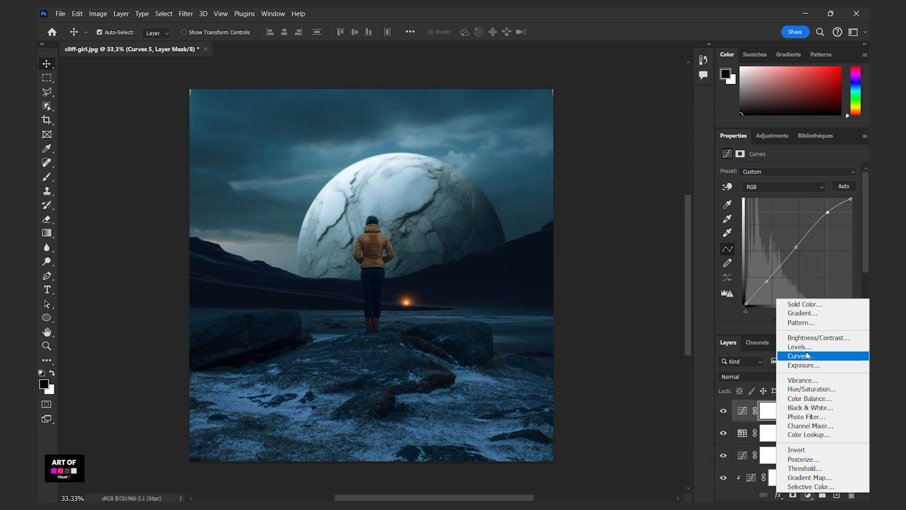
pyautogui.click(799, 346)
pyautogui.moveTo(795, 253); pyautogui.dragTo(793, 246)
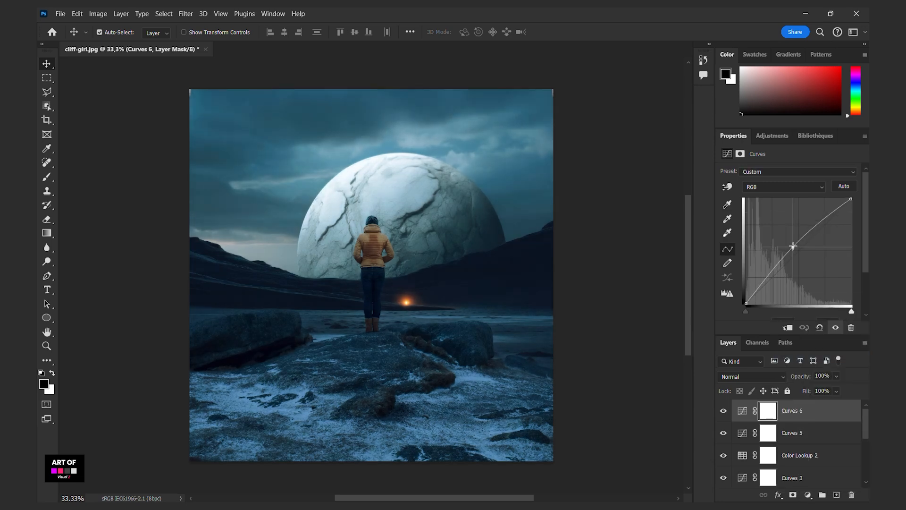
pyautogui.click(771, 411)
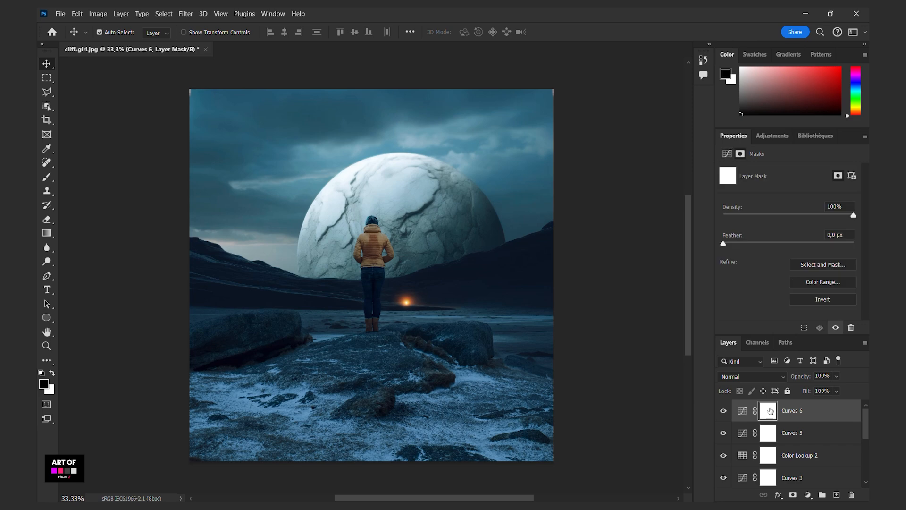
pyautogui.hotkey('ctrl', 'i')
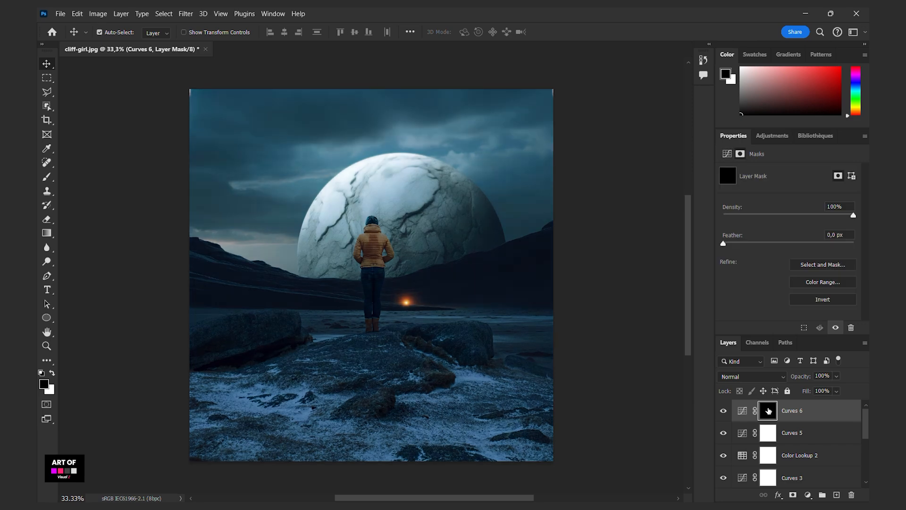
# - Draw a small radial gradient on the Curves 6 mask, white at the woman's waist fading outward to black, and slightly lower the midtone point
pyautogui.click(47, 233)
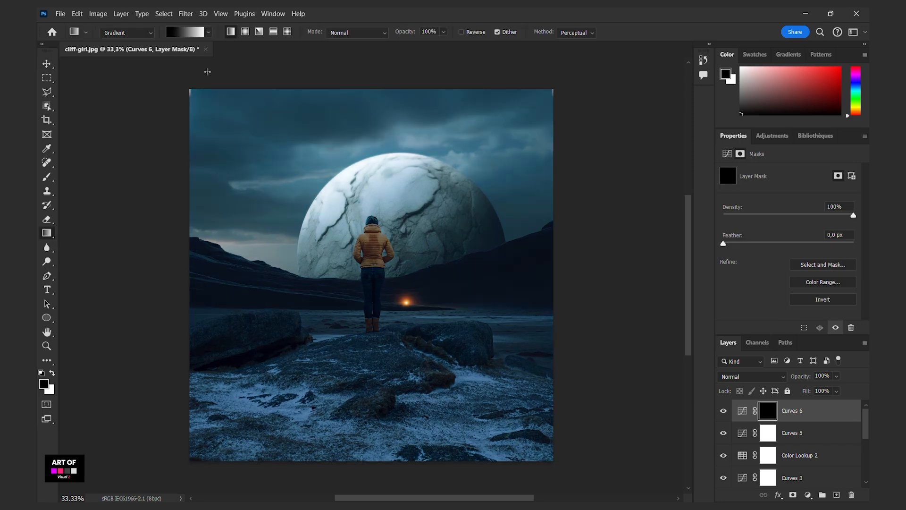
pyautogui.click(246, 33)
pyautogui.moveTo(373, 271); pyautogui.dragTo(433, 272)
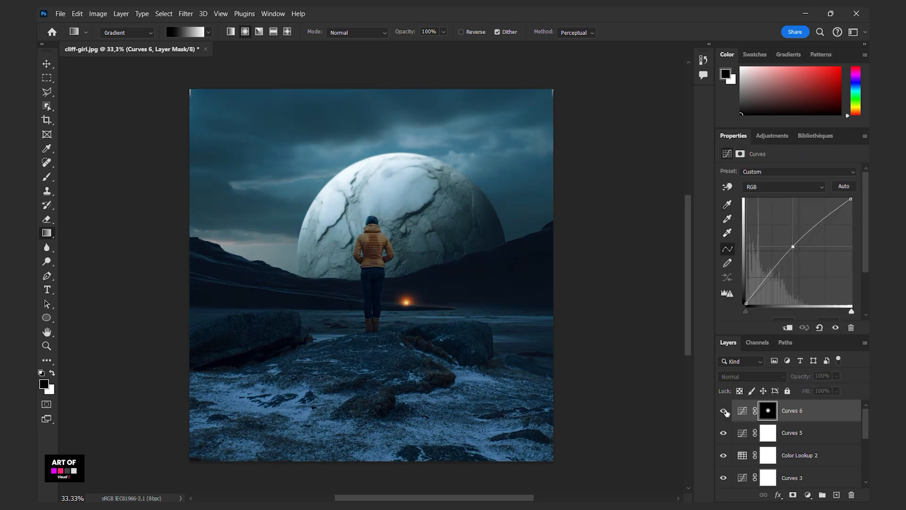
pyautogui.moveTo(793, 245); pyautogui.dragTo(794, 248)
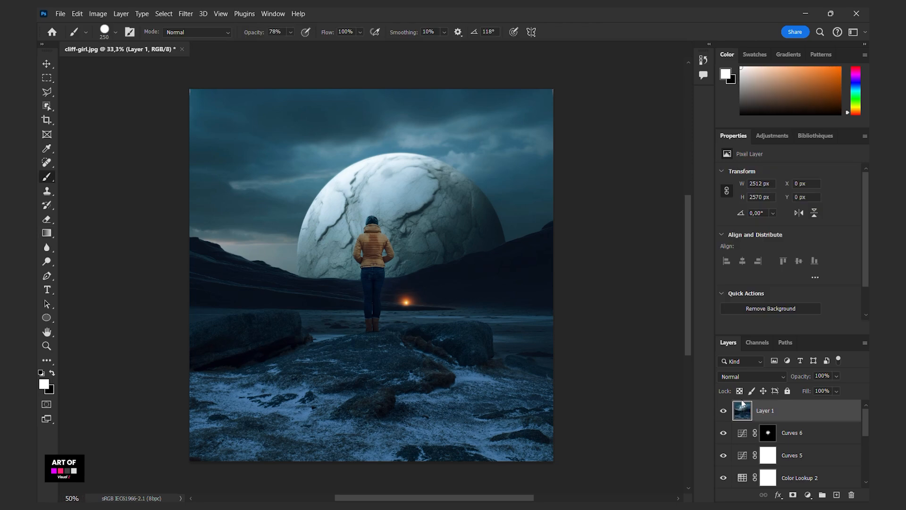
# - Inspect the merged composite up close, and compare it with the original Background photo by toggling all other layers off and on
pyautogui.hotkey('ctrl', '+')
pyautogui.hotkey('ctrl', '-')
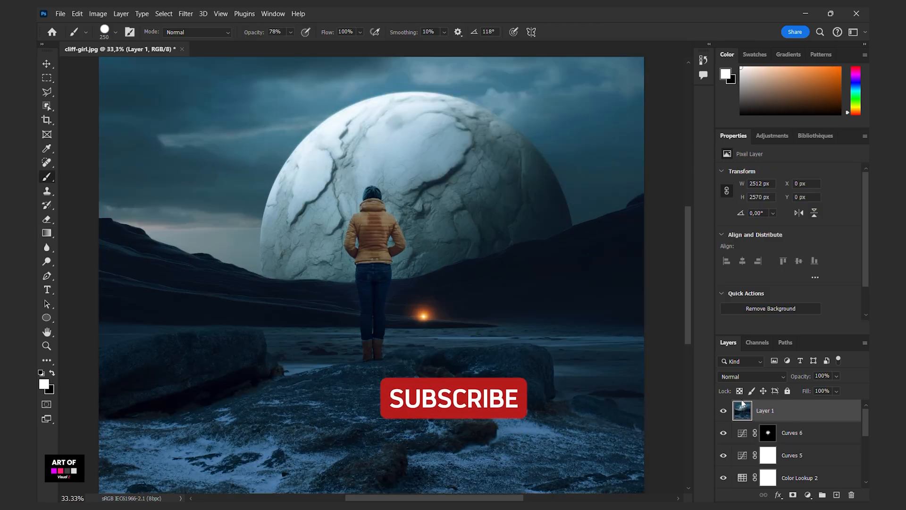
pyautogui.scroll(-6, 755, 425)
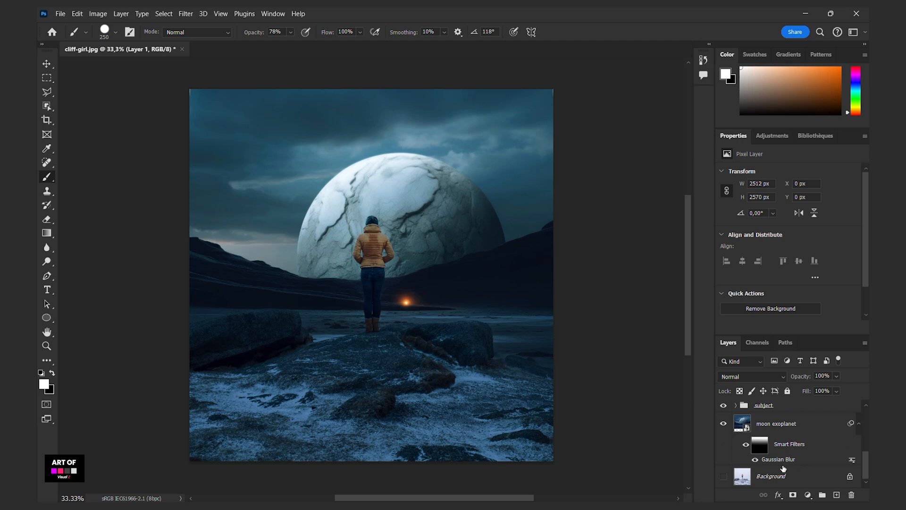
pyautogui.click(723, 477)
pyautogui.keyDown('alt'); pyautogui.click(724, 476); pyautogui.keyUp('alt')
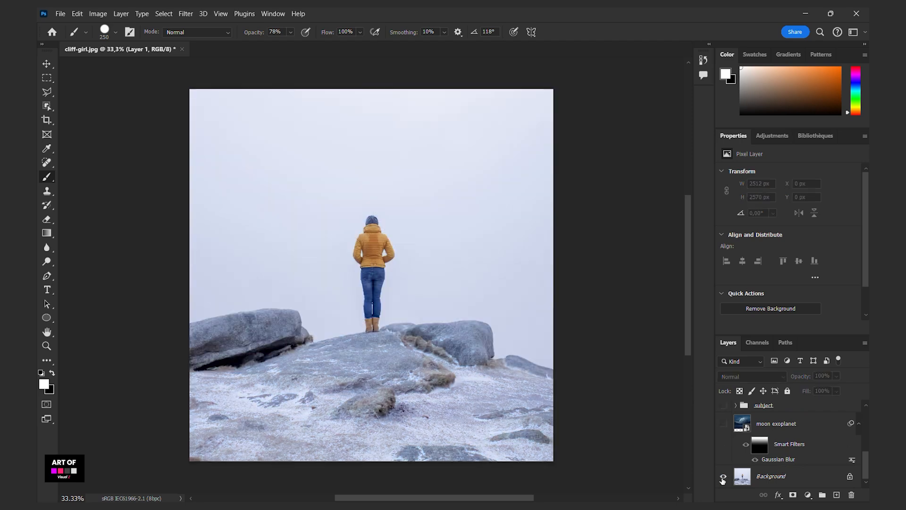
pyautogui.keyDown('alt'); pyautogui.click(723, 477); pyautogui.keyUp('alt')
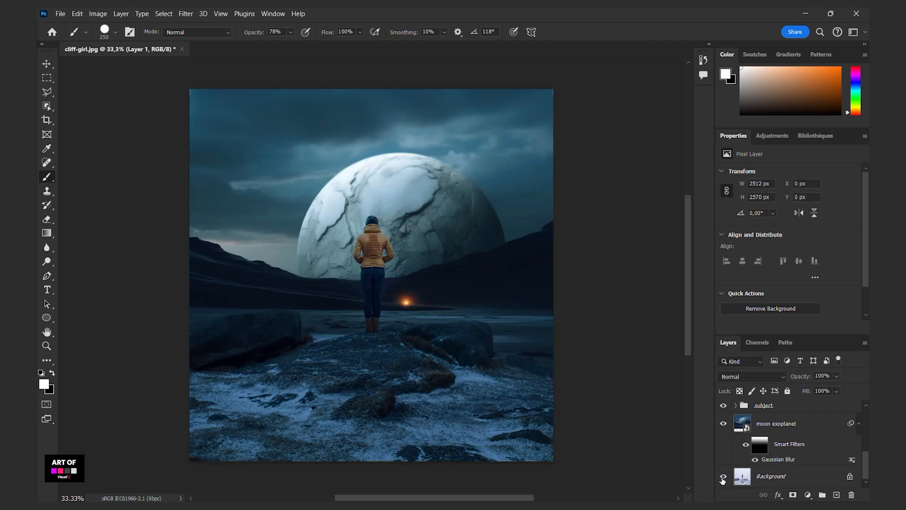
pyautogui.keyDown('alt'); pyautogui.click(723, 477); pyautogui.keyUp('alt')
pyautogui.keyDown('alt'); pyautogui.click(724, 477); pyautogui.keyUp('alt')
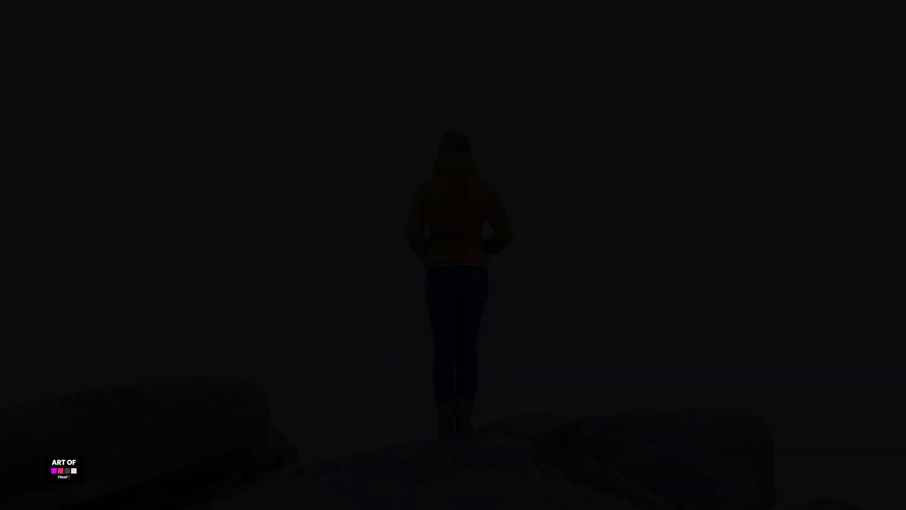